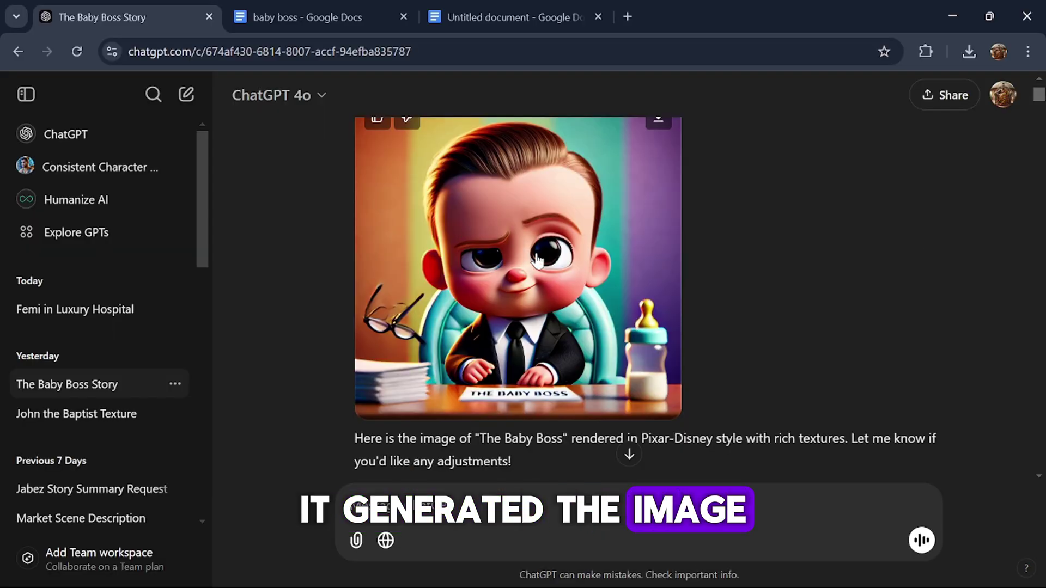
- Review the generated Baby Boss image and the 150-word story about the Baby Boss and Myla in the chat
scroll(537, 261, "down", 6)
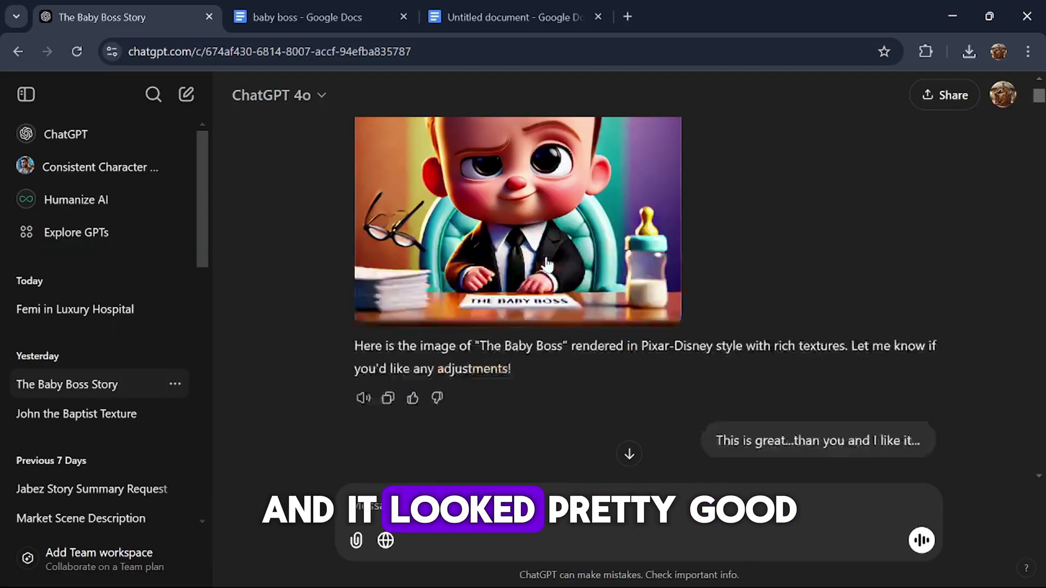
scroll(795, 277, "up", 2)
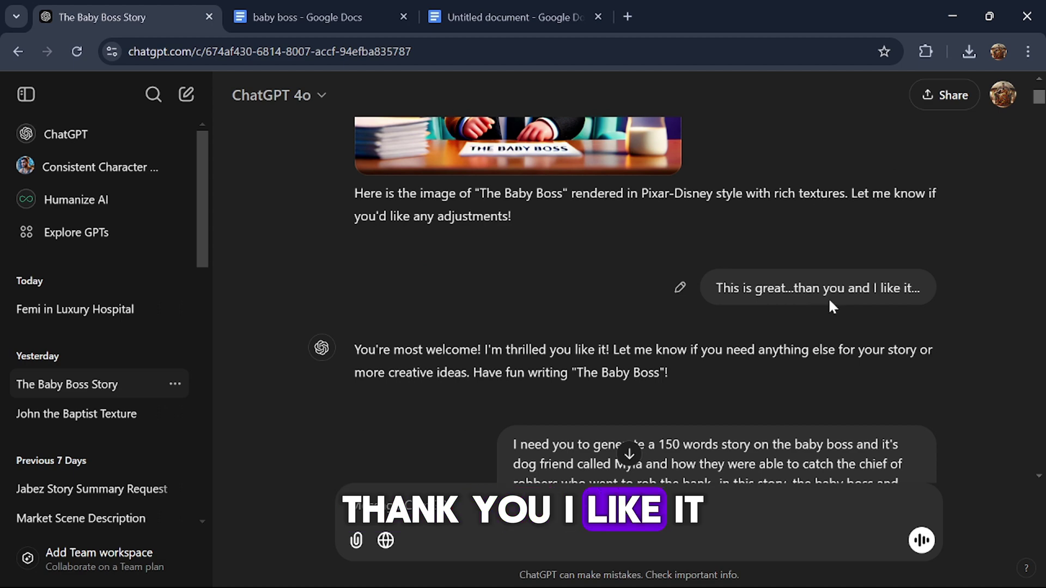
scroll(643, 327, "down", 3)
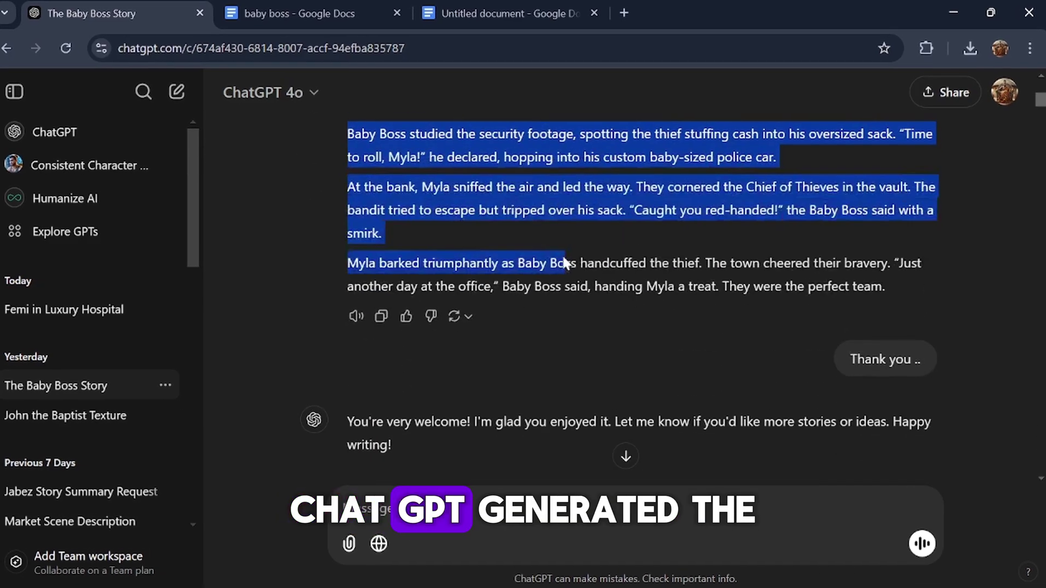
left_click_drag(570, 263, 892, 312)
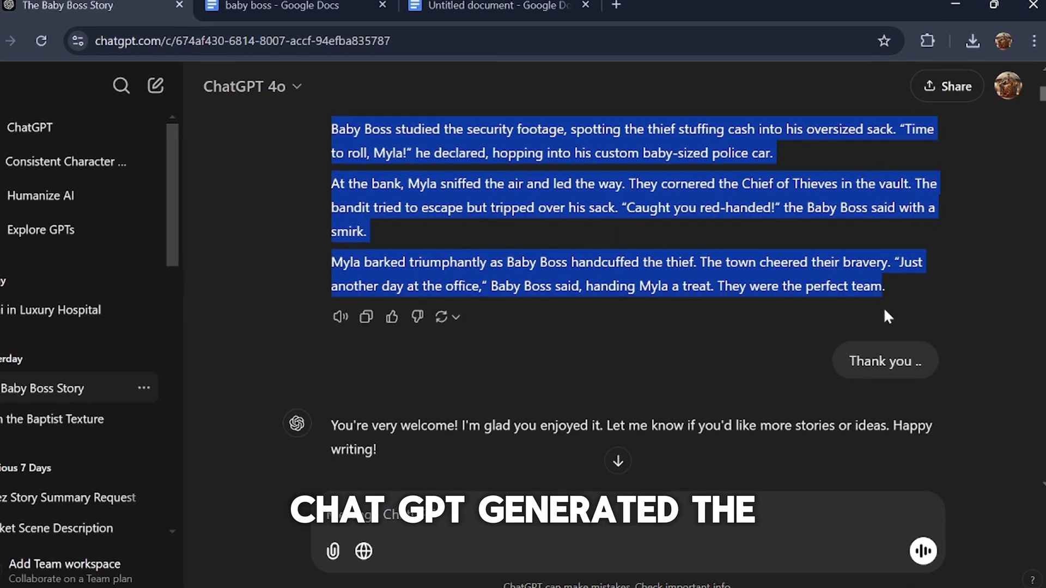
left_click(640, 335)
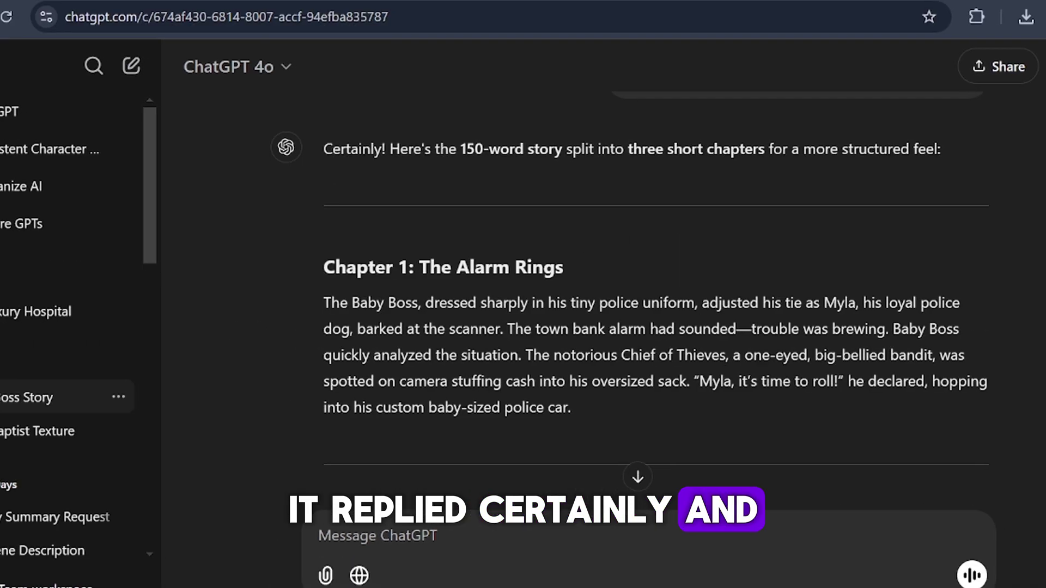
- Examine the version of the 150-word story split into three short chapters
left_click_drag(216, 340, 446, 568)
scroll(410, 300, "down", 5)
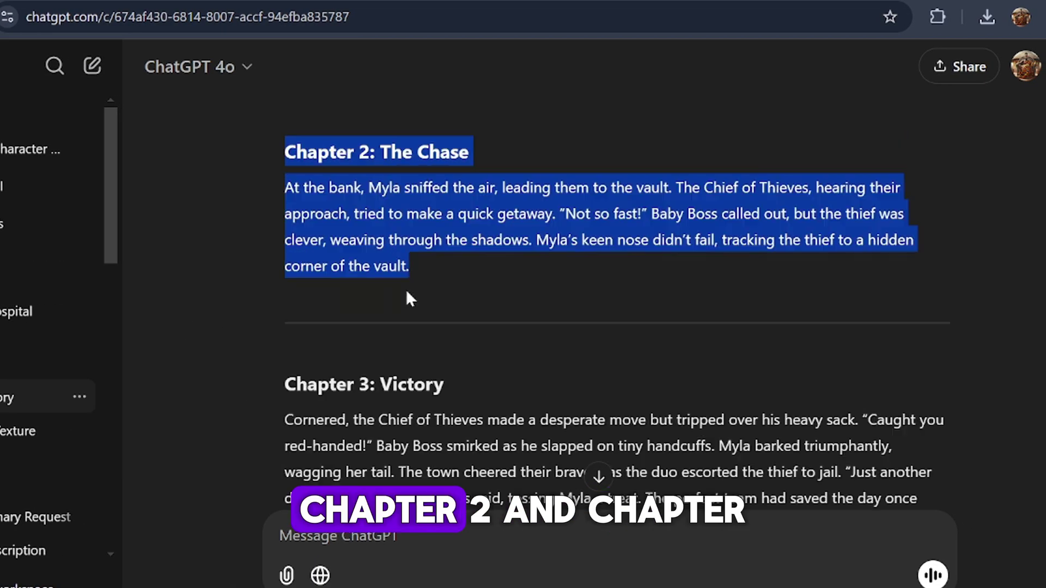
left_click(406, 300)
scroll(406, 299, "down", 3)
scroll(282, 200, "down", 4)
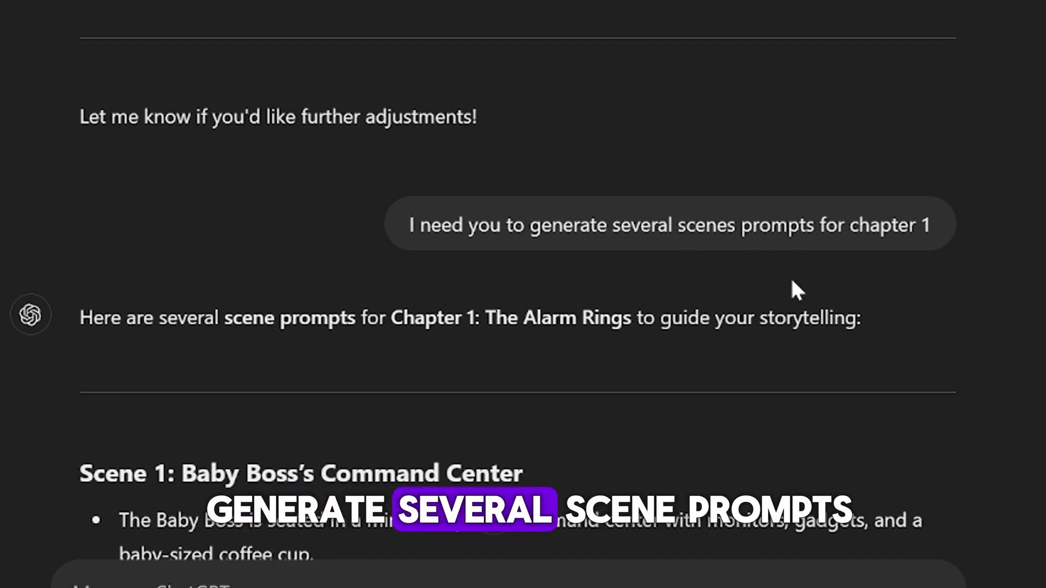
- Read the scene prompts for Chapter 1 and the detailed versions of Scenes 1 to 4
scroll(118, 248, "down", 4)
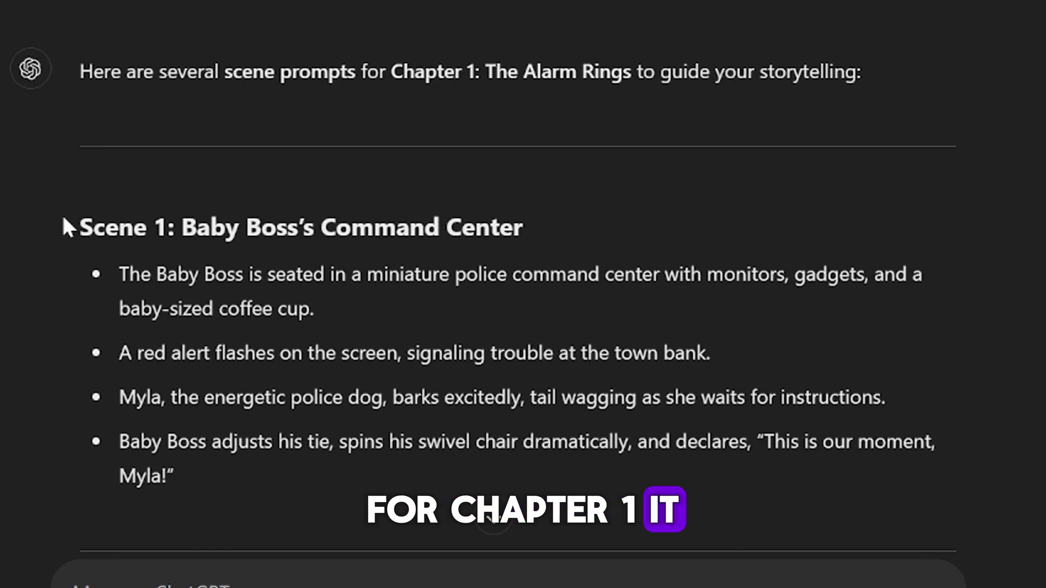
left_click_drag(65, 221, 303, 442)
left_click(303, 442)
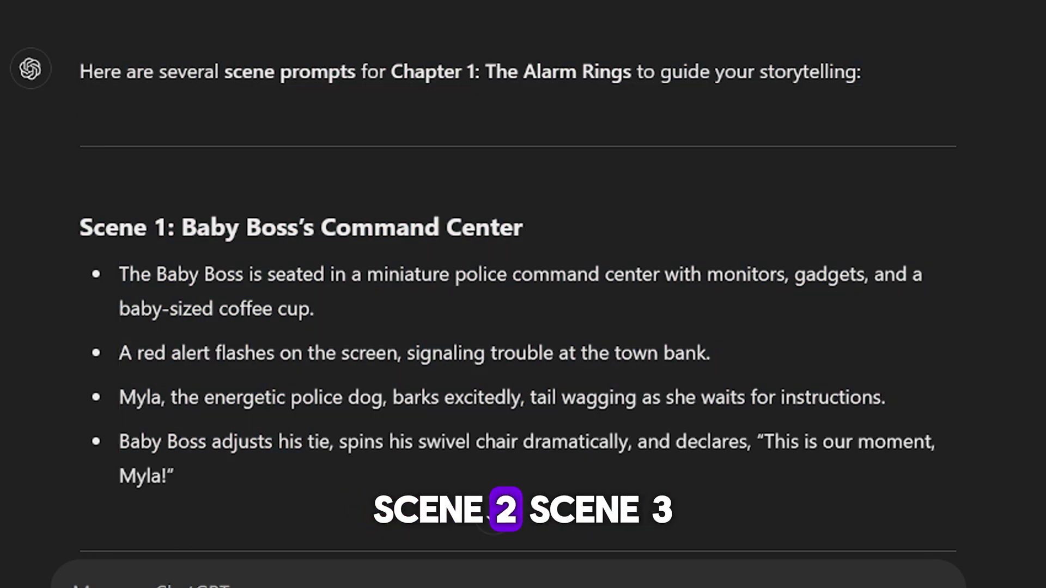
scroll(122, 367, "down", 11)
scroll(150, 264, "down", 9)
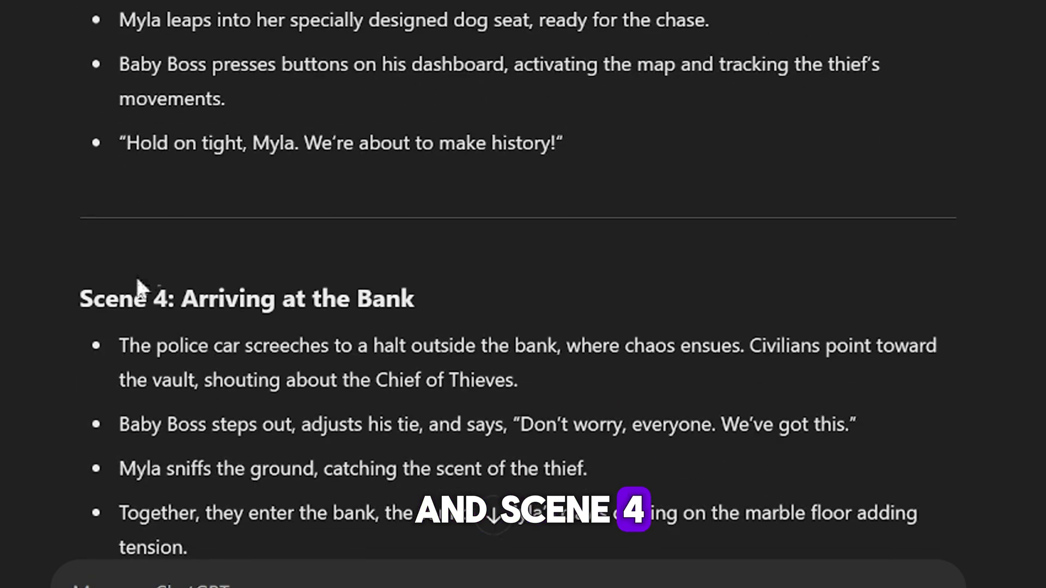
scroll(151, 267, "down", 9)
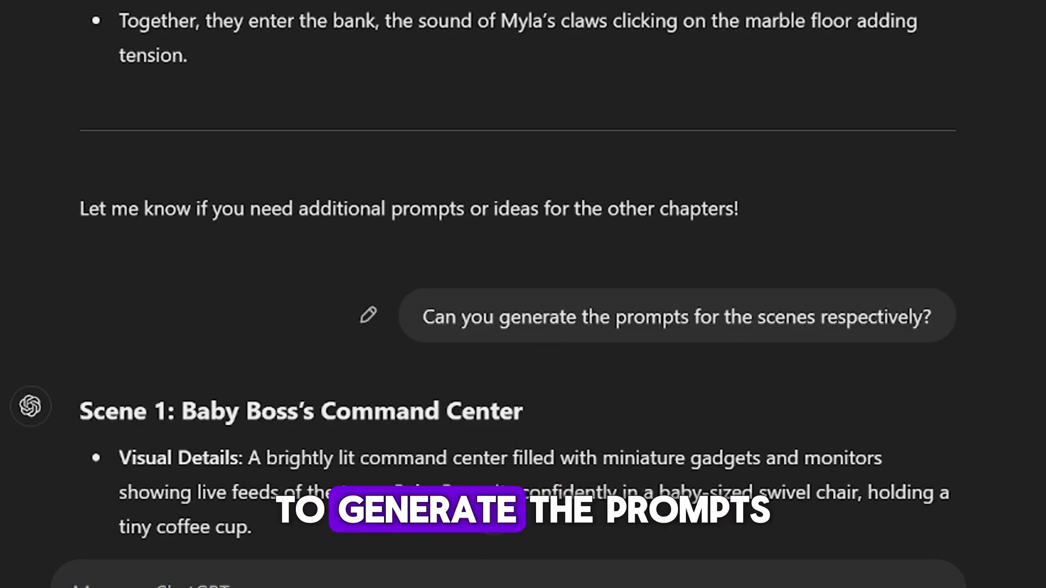
scroll(76, 136, "down", 15)
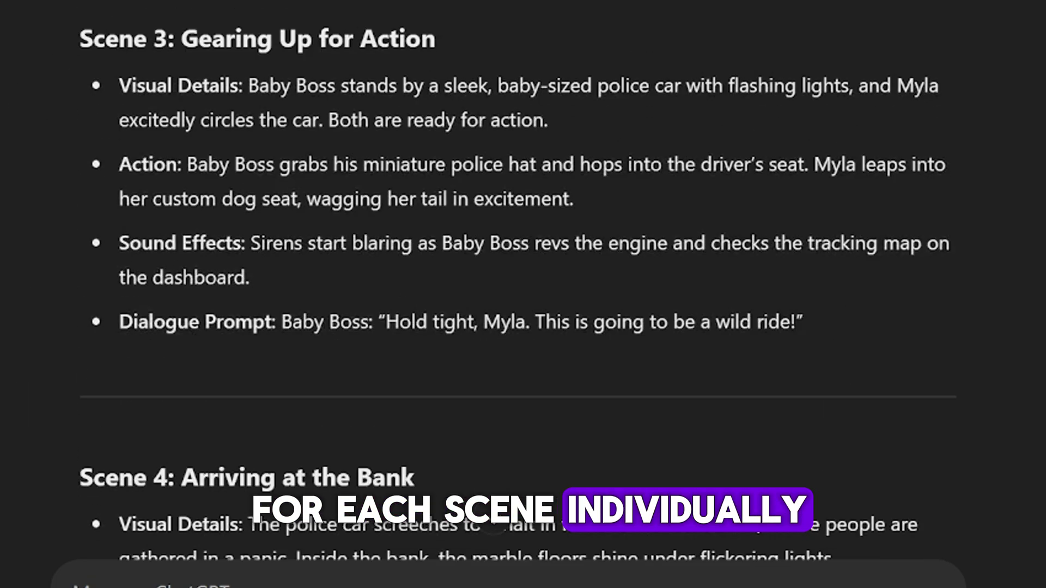
scroll(215, 187, "down", 10)
scroll(215, 187, "up", 2)
scroll(292, 199, "down", 4)
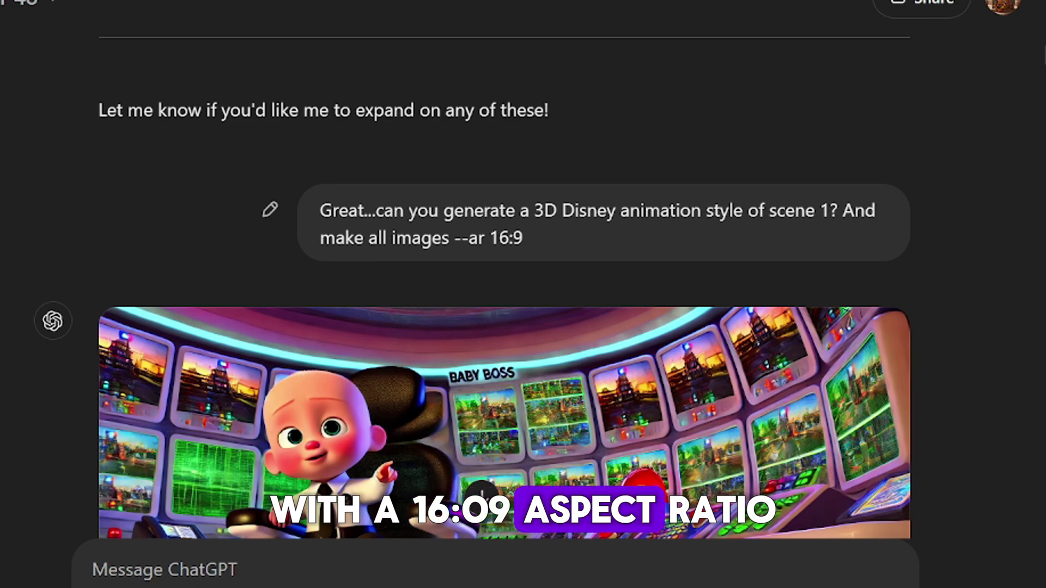
- Compare the 3D Disney-style Scene 1 image with its closeup version
scroll(400, 267, "down", 6)
scroll(385, 285, "up", 2)
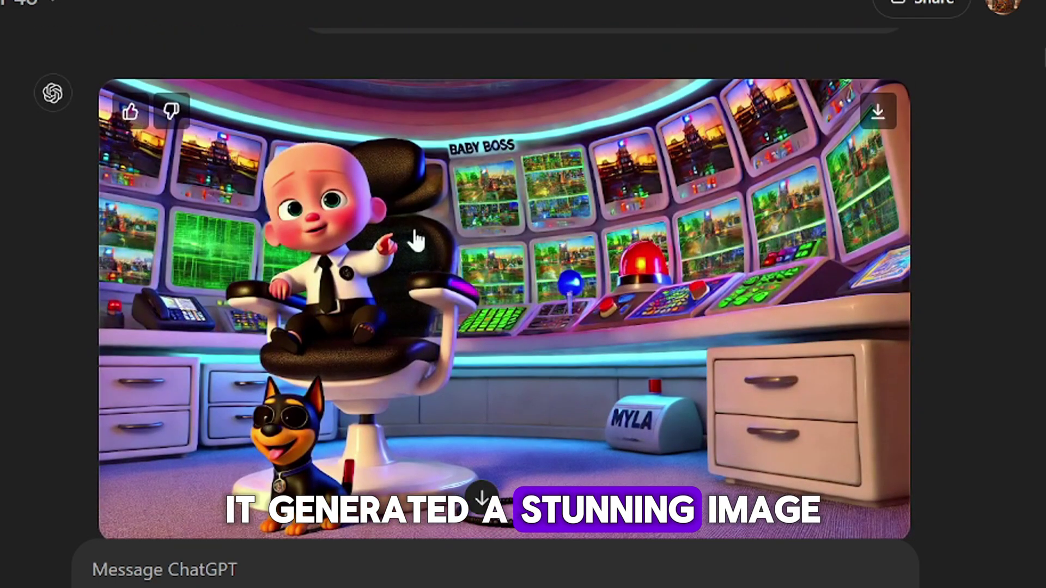
scroll(468, 265, "down", 10)
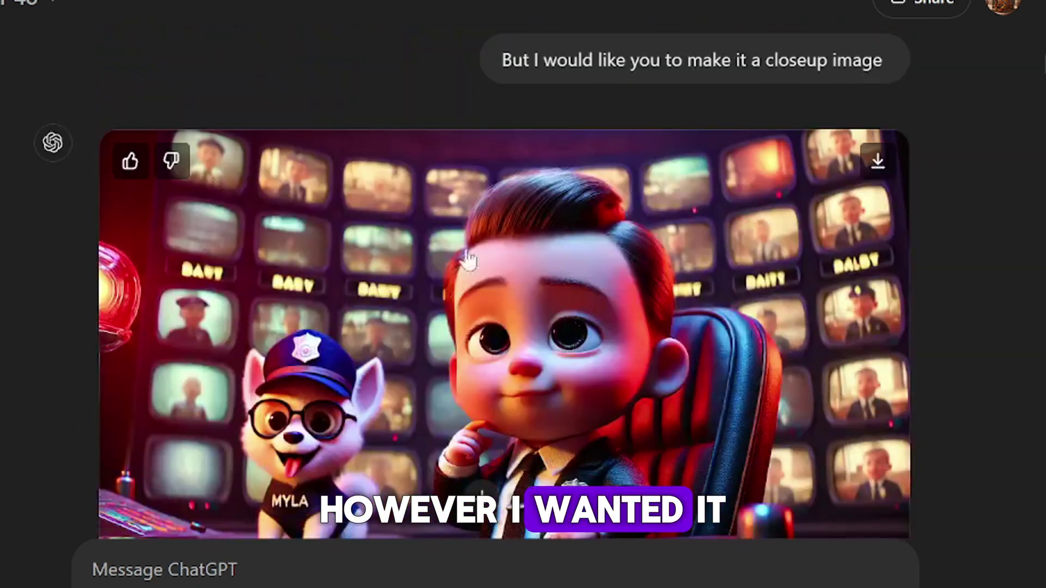
scroll(638, 232, "up", 5)
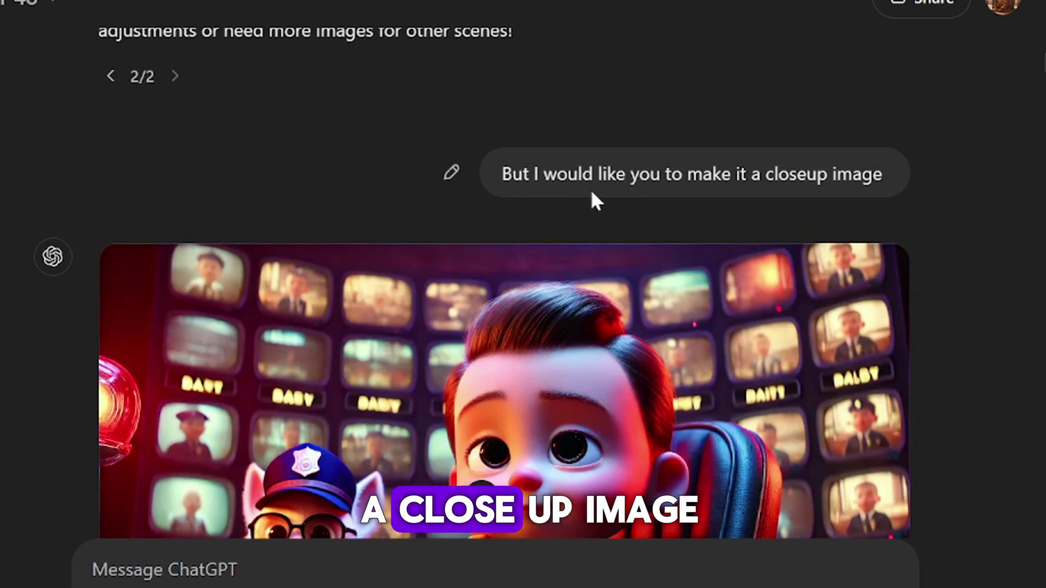
scroll(551, 273, "down", 10)
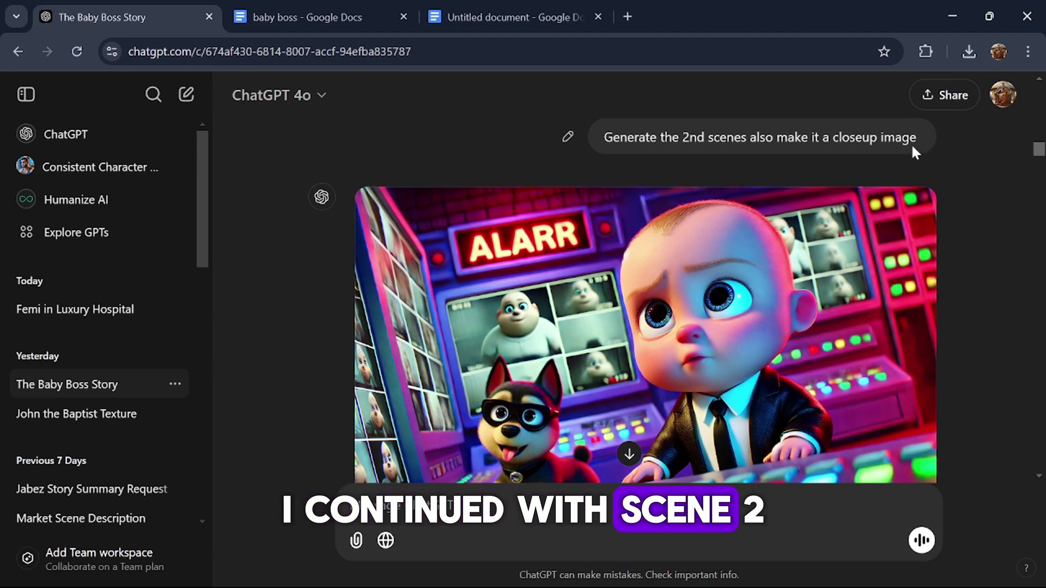
- Examine the closeup images of Scene 2 and Scene 3, including the Scene 3 request for consistent characters
scroll(595, 205, "down", 3)
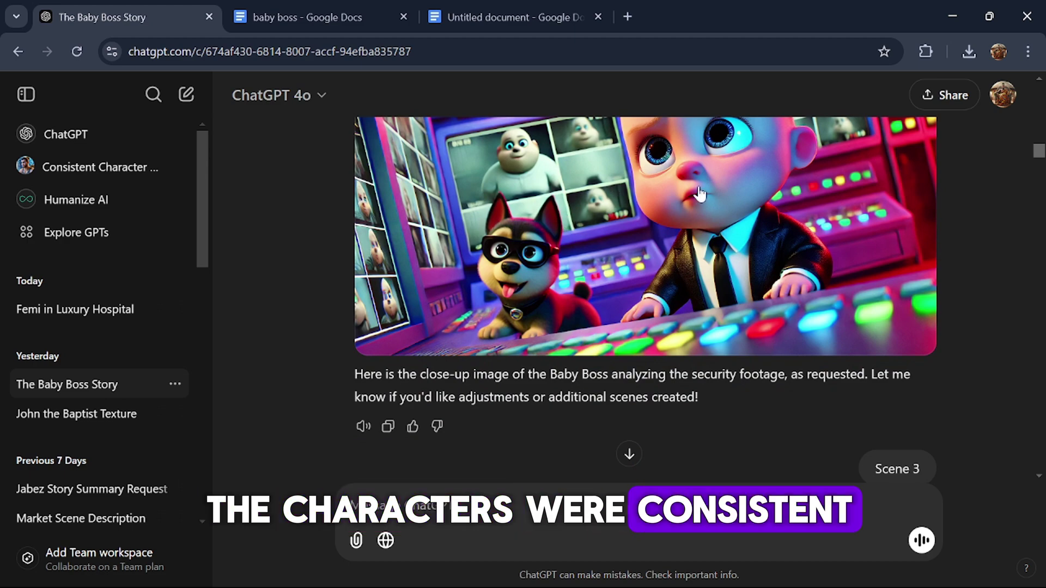
scroll(743, 196, "down", 3)
scroll(654, 207, "up", 3)
scroll(636, 214, "down", 2)
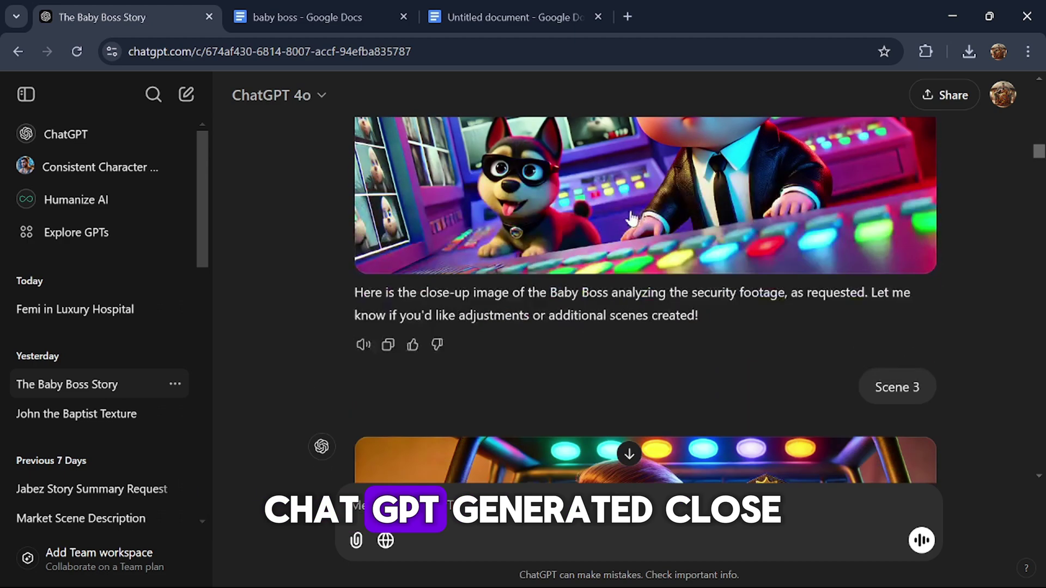
scroll(773, 196, "down", 5)
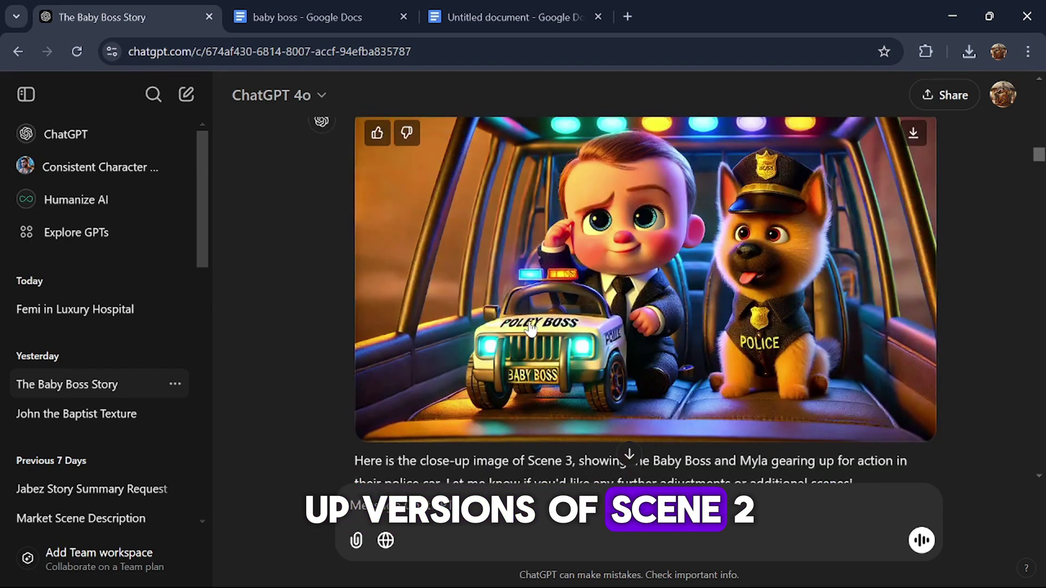
scroll(572, 325, "down", 10)
scroll(671, 264, "up", 5)
left_click_drag(621, 235, 933, 238)
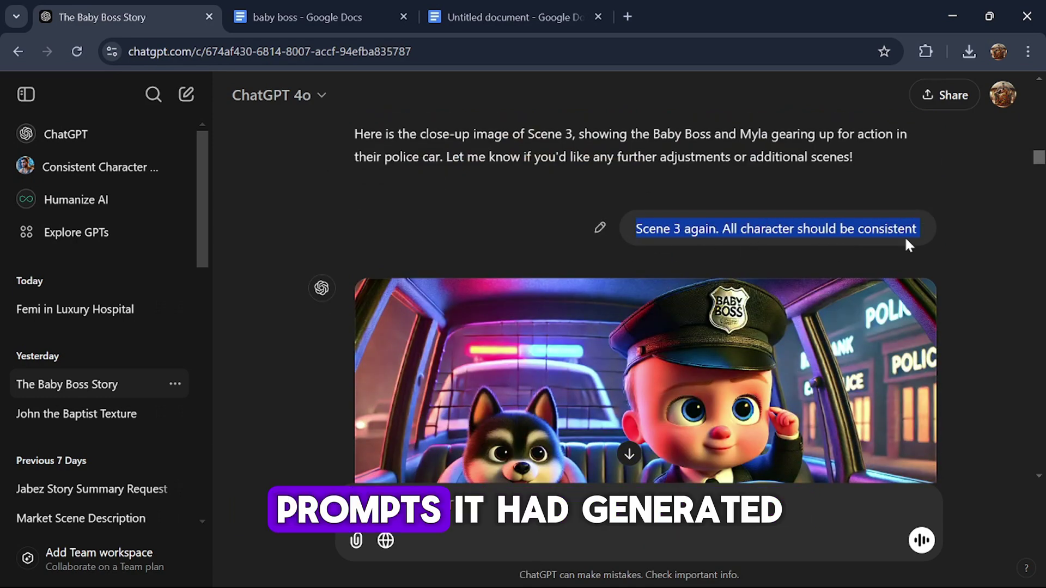
scroll(819, 249, "down", 15)
scroll(857, 251, "up", 6)
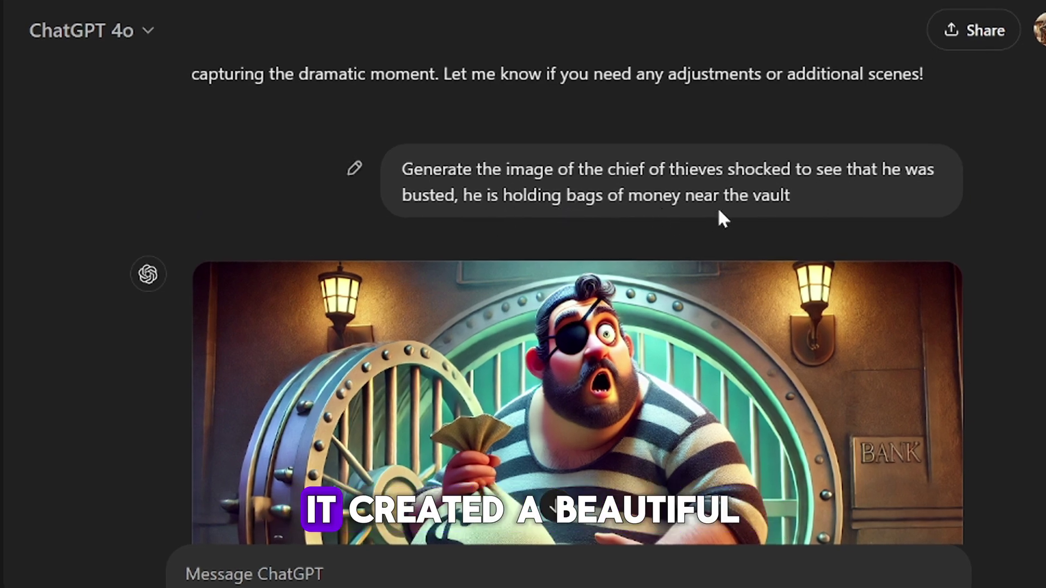
- Review the prompts and images of the thief shocked near the vault and running with a bag of money
scroll(579, 392, "down", 4)
scroll(598, 282, "up", 2)
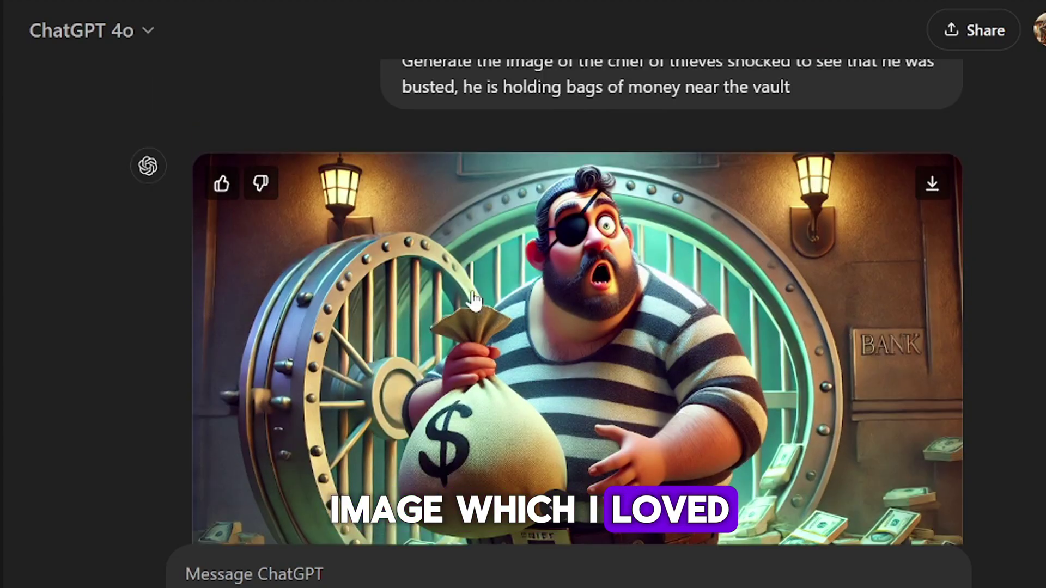
scroll(580, 315, "down", 10)
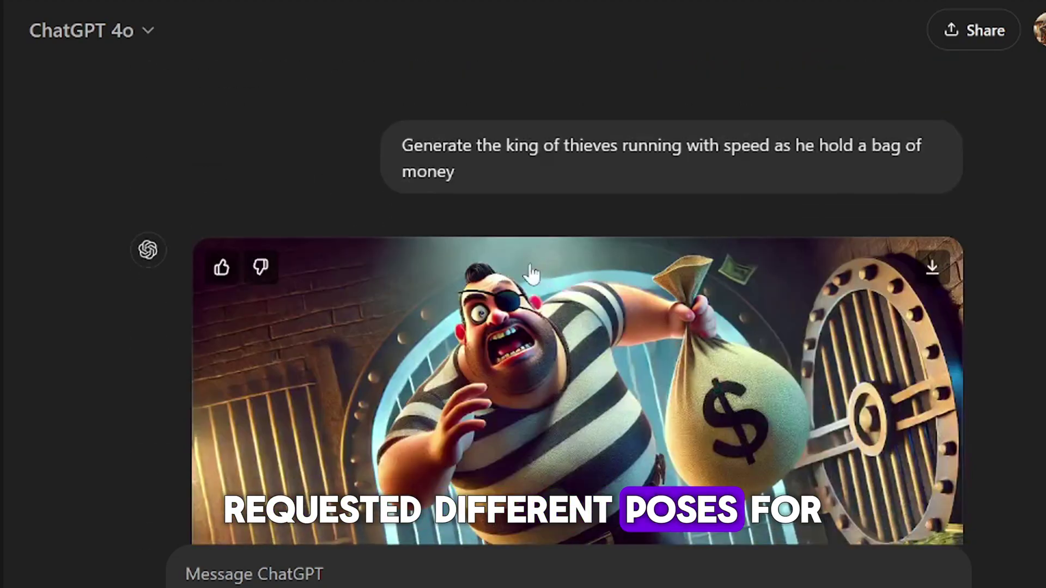
scroll(529, 294, "up", 3)
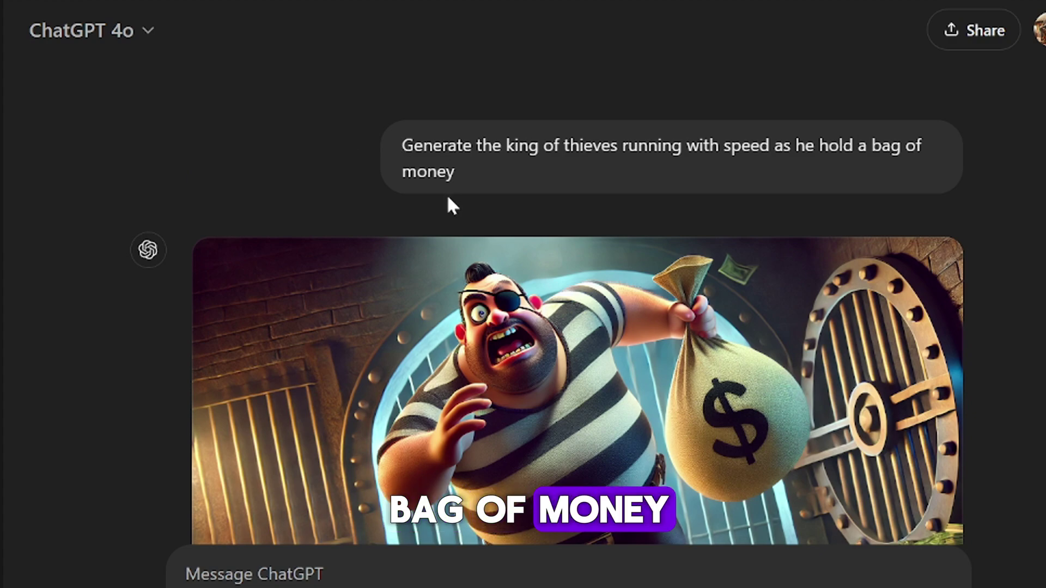
scroll(447, 191, "down", 10)
scroll(611, 365, "up", 2)
- Examine the images of Myla chasing the thief and the closeup of the Baby Boss holding a torch near the vault
scroll(610, 366, "down", 15)
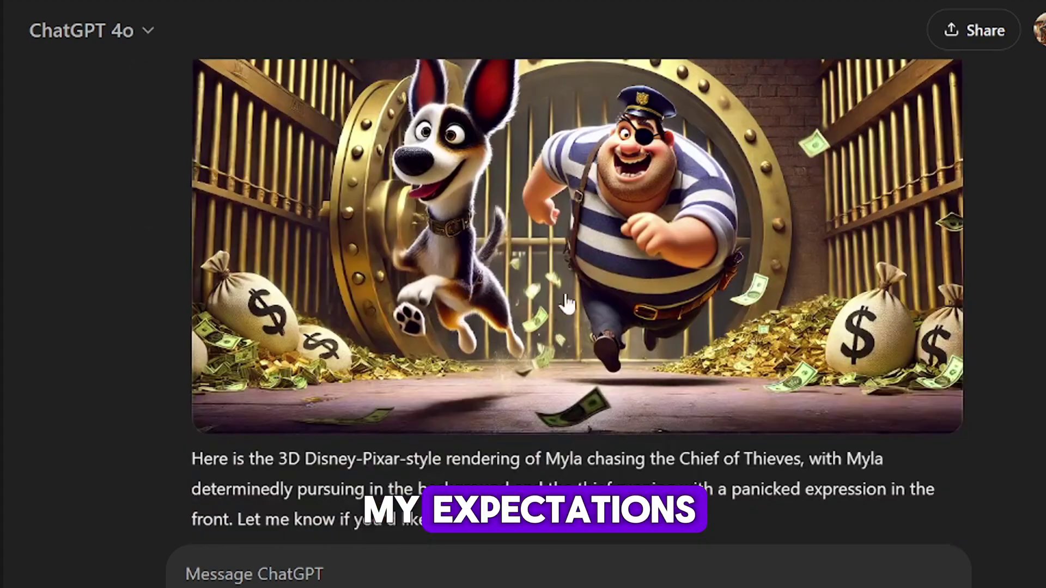
scroll(628, 292, "down", 10)
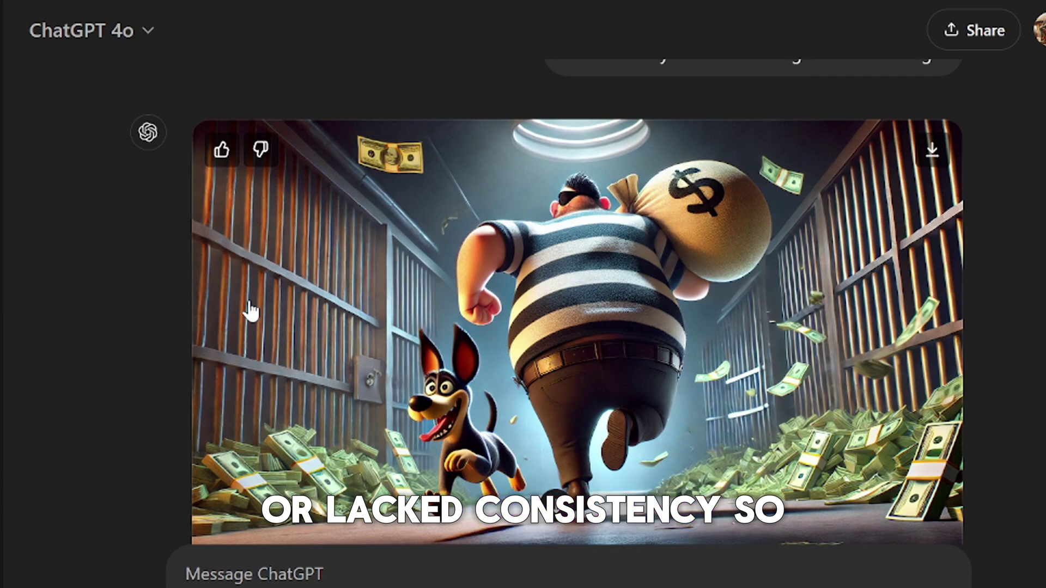
scroll(527, 322, "up", 8)
scroll(527, 322, "down", 15)
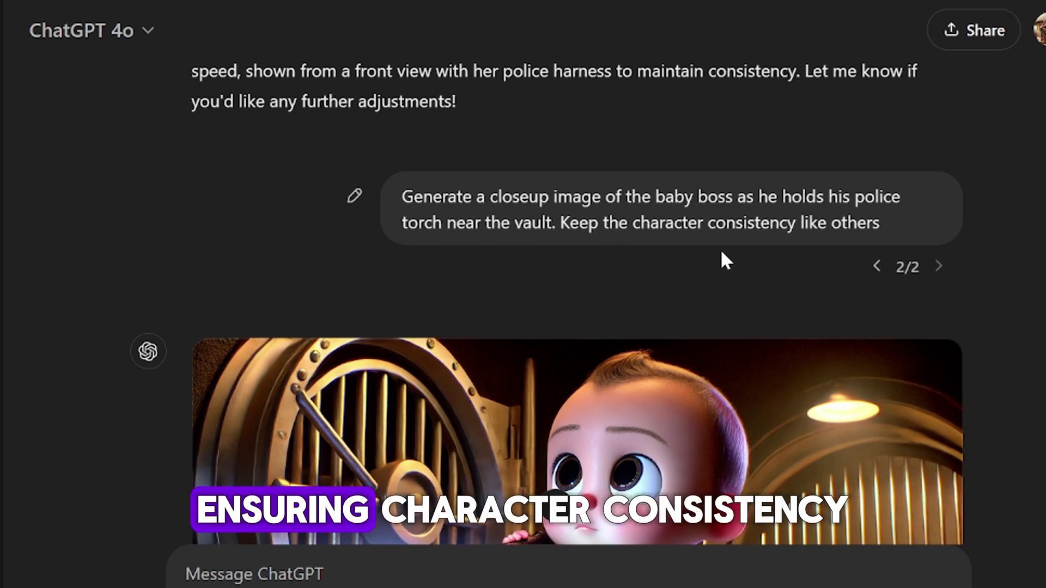
scroll(822, 241, "down", 8)
scroll(745, 226, "up", 4)
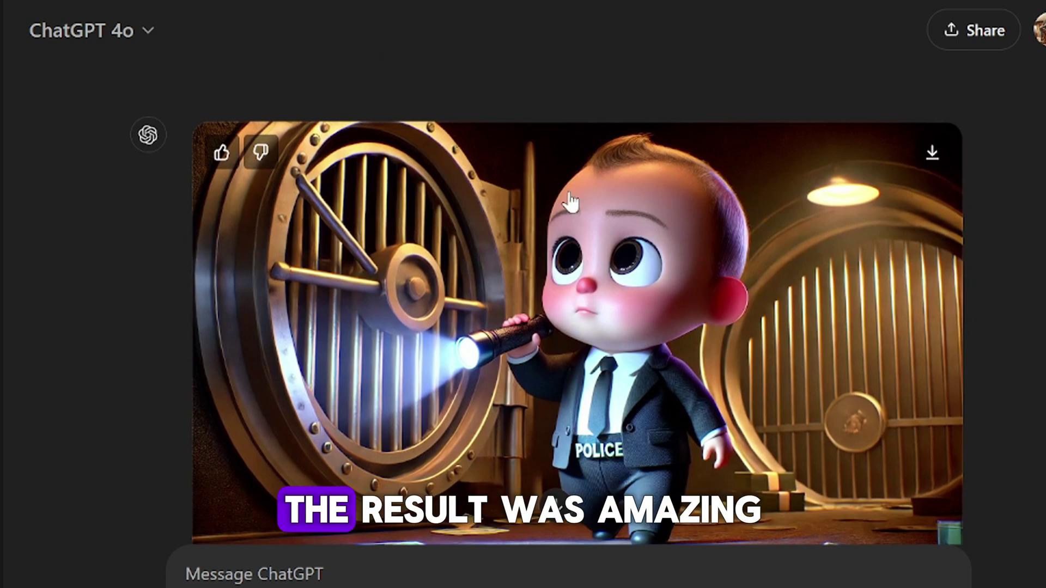
scroll(512, 240, "down", 5)
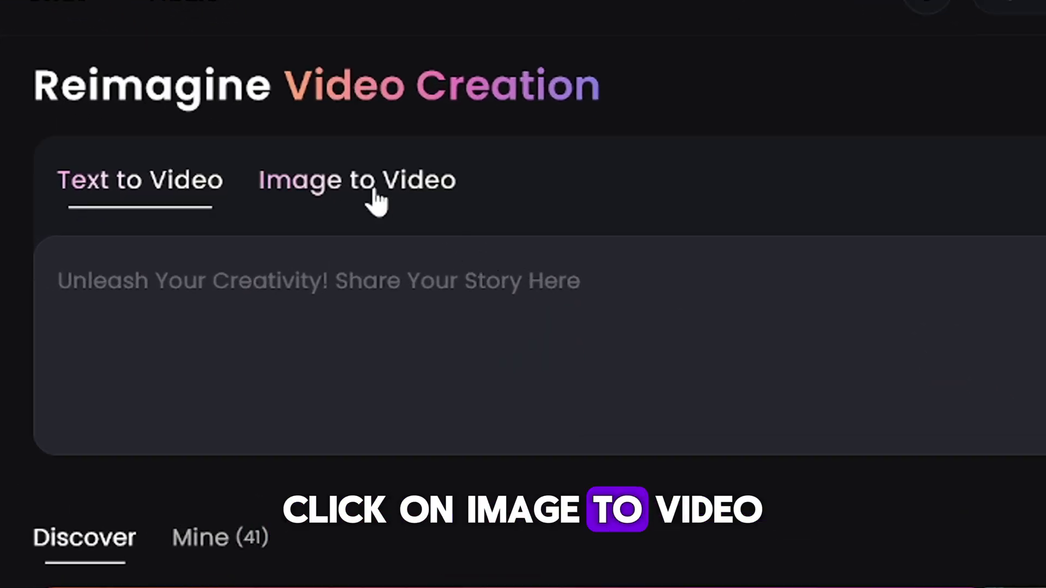
- In Hailuo AI, choose Image to Video and upload the image of the thief running with the money bag
left_click(377, 201)
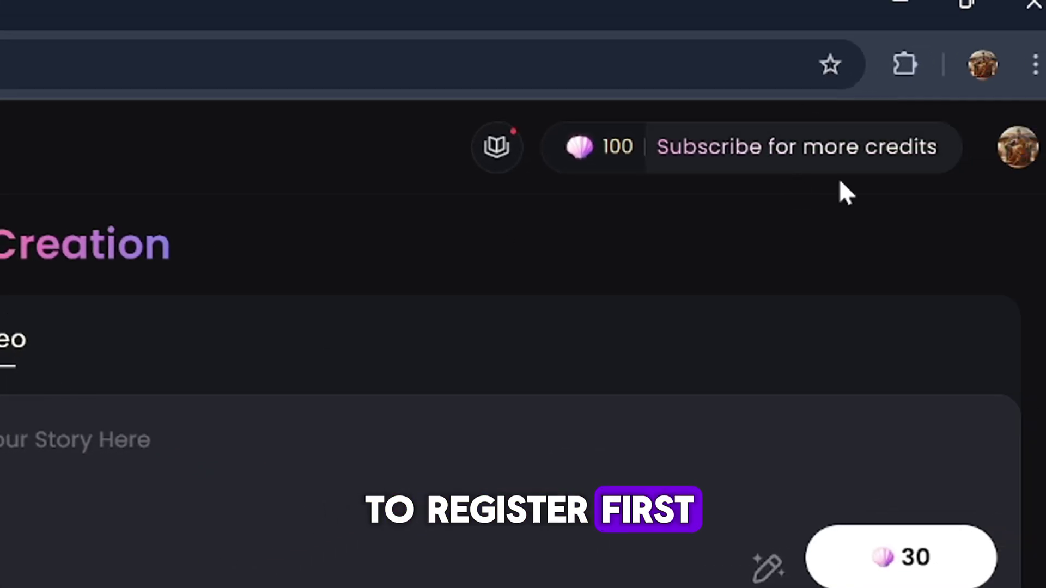
left_click(1045, 127)
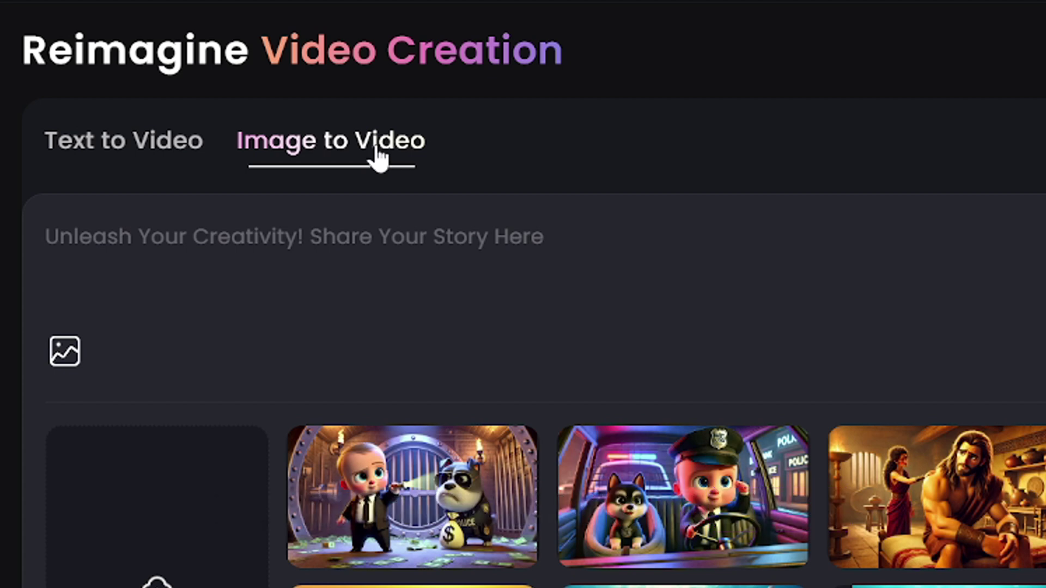
left_click(98, 148)
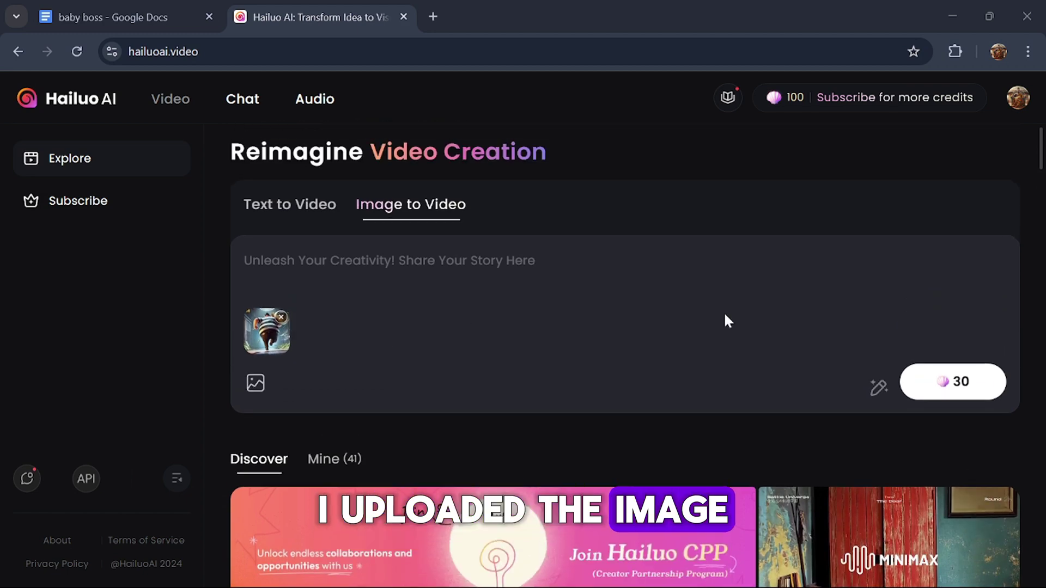
- Generate a video from the uploaded thief image without a text prompt and check its progress among the own videos
left_click(953, 382)
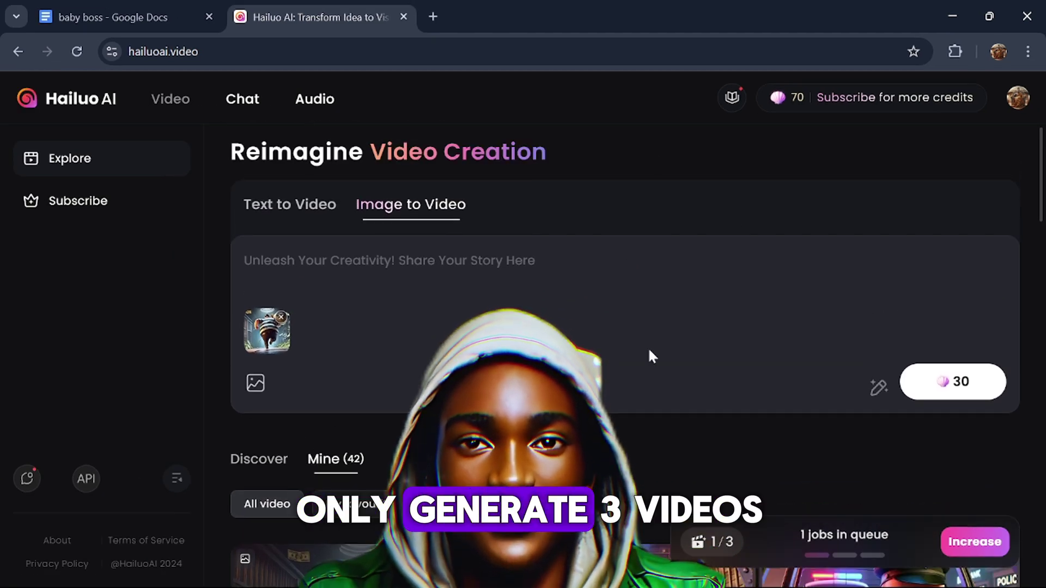
scroll(764, 303, "down", 3)
scroll(731, 199, "up", 2)
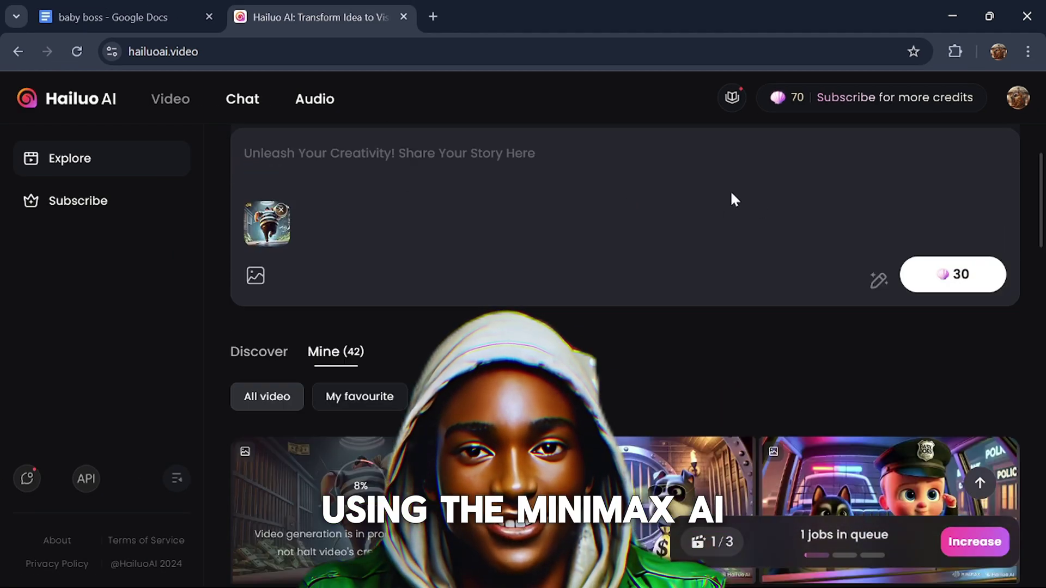
- Examine the generated video of the Baby Boss and his dog in the alarm control room among the own videos
scroll(614, 349, "down", 2)
scroll(632, 331, "up", 3)
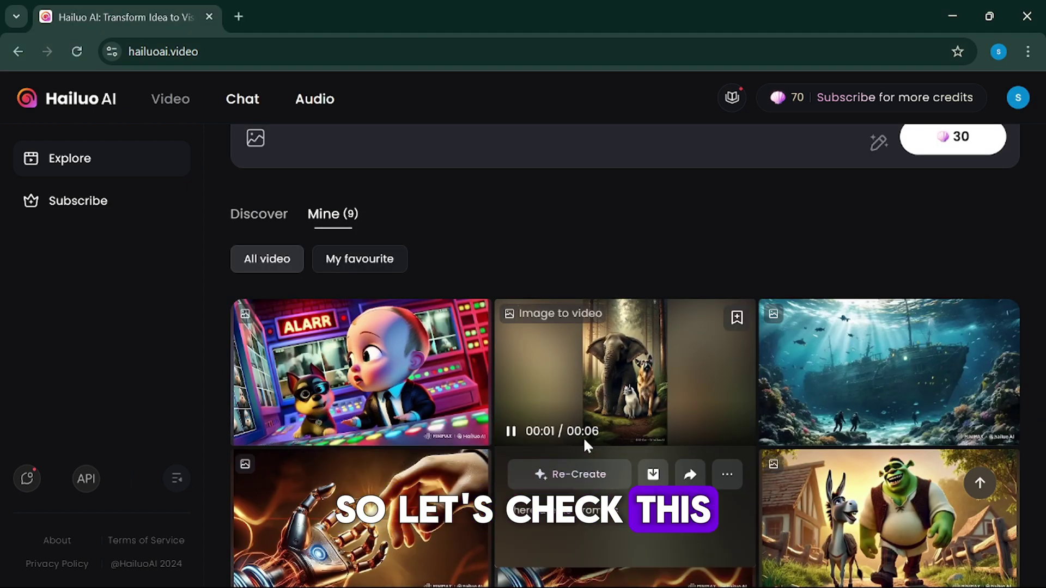
left_click(584, 440)
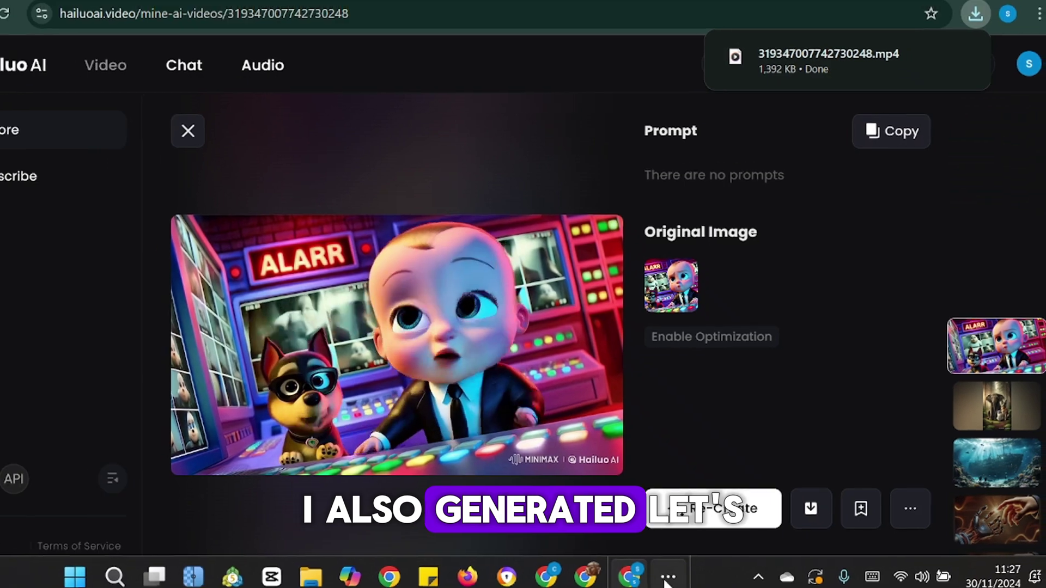
- Play the videos generated in the other accounts and download the one of the Baby Boss driving the police car with Myla
left_click(669, 581)
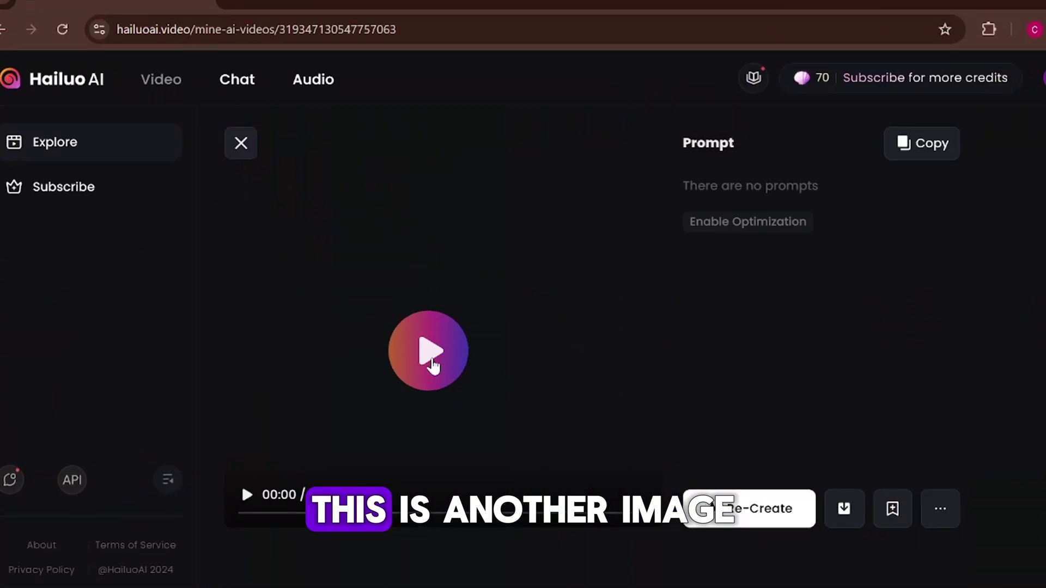
left_click(462, 334)
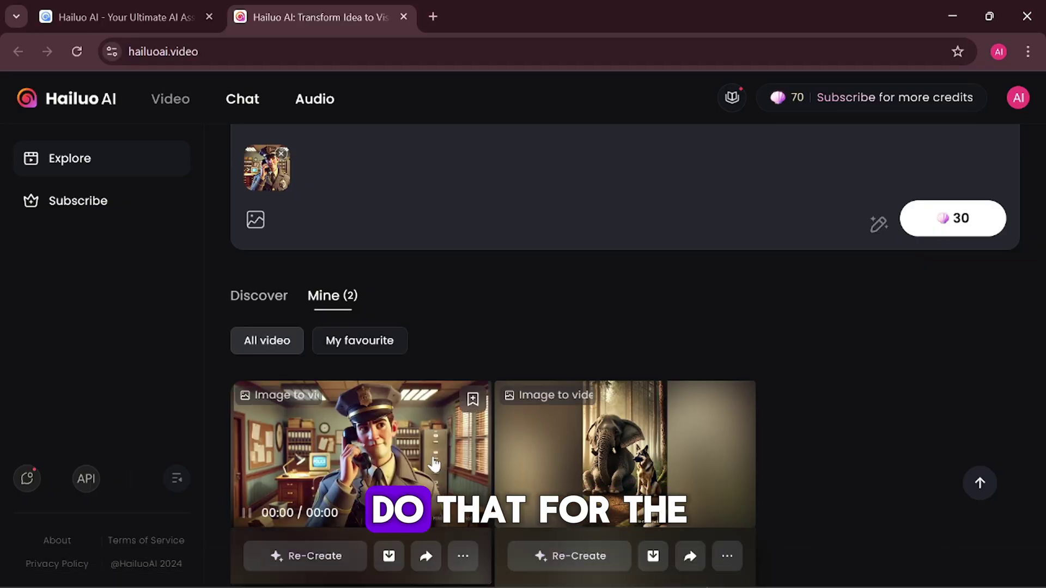
scroll(371, 378, "down", 2)
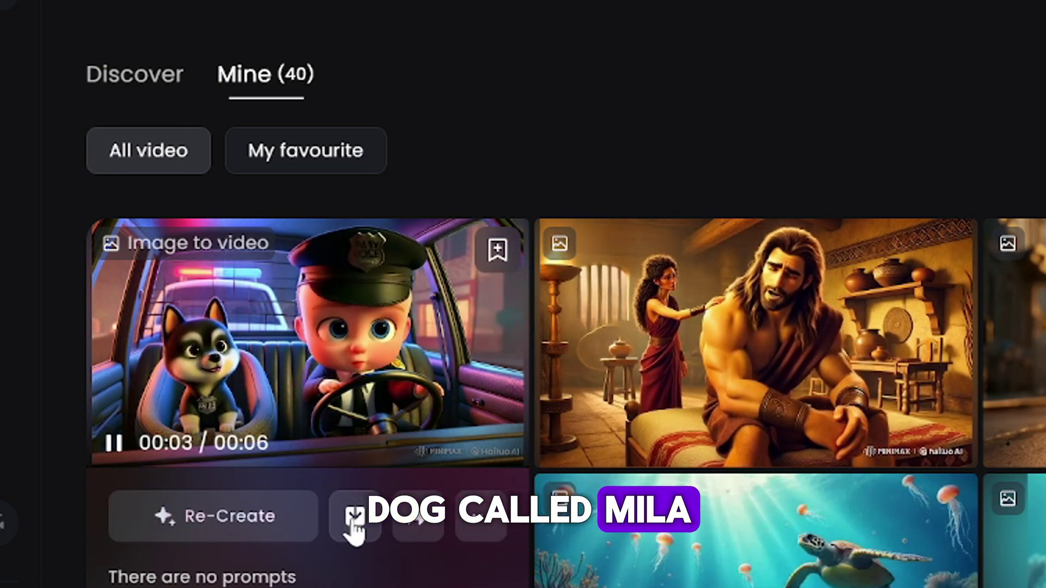
left_click(355, 524)
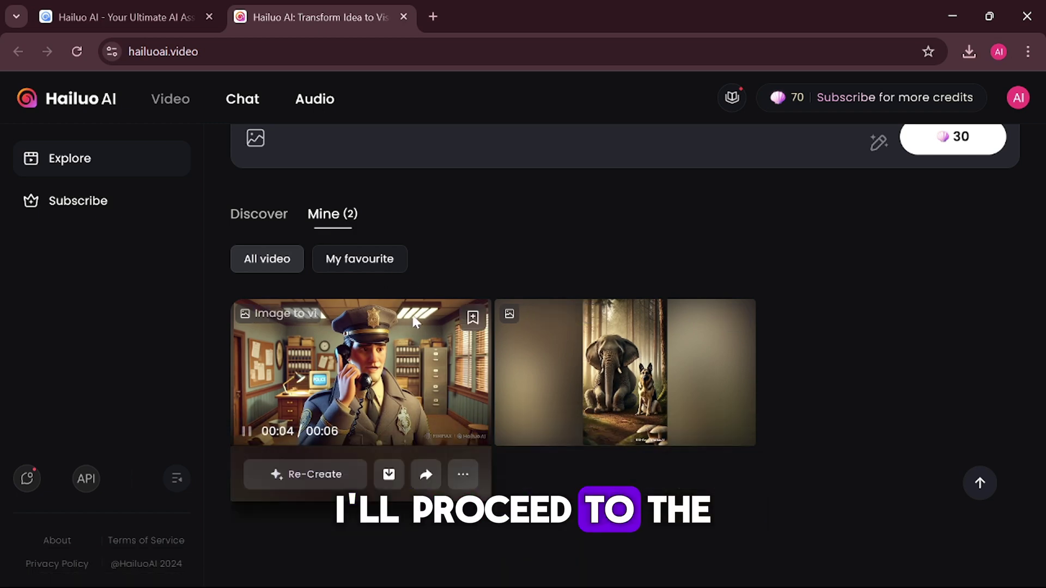
- Upload the close-up image DALL-E 2024-11-30 08.08.59 and generate a video from it without a text prompt
left_click(255, 141)
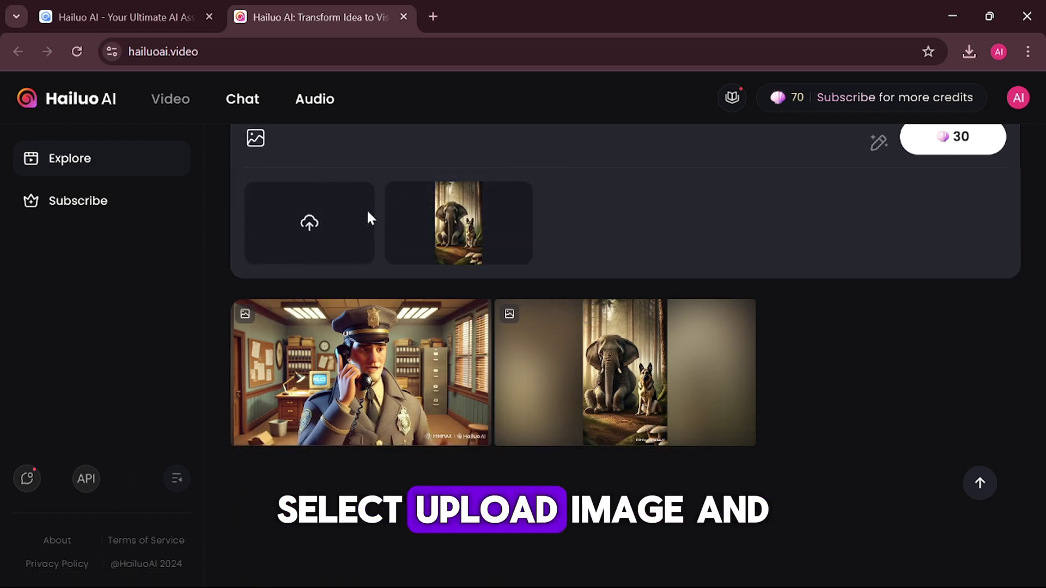
left_click(309, 217)
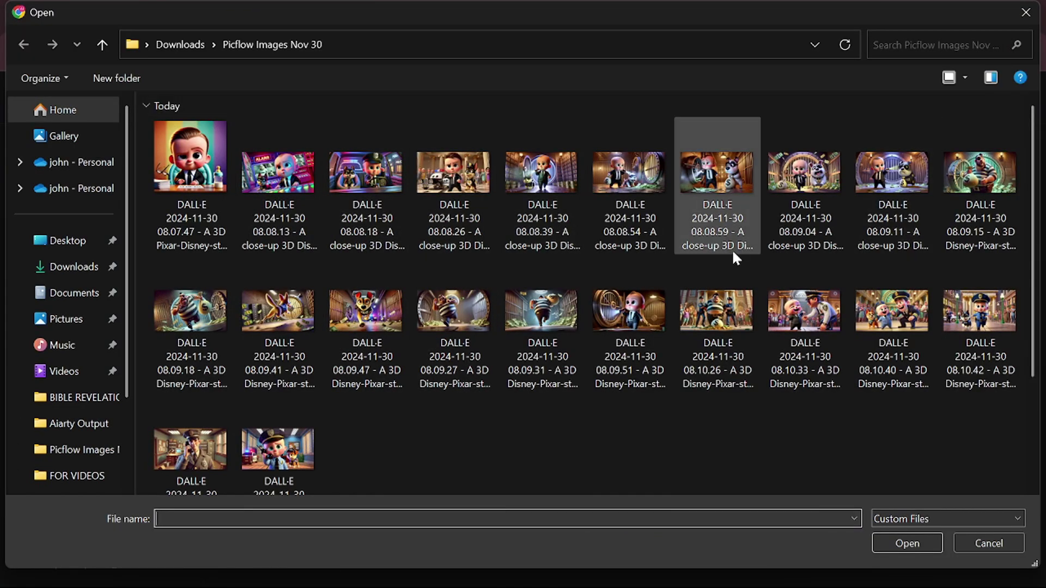
double_click(718, 171)
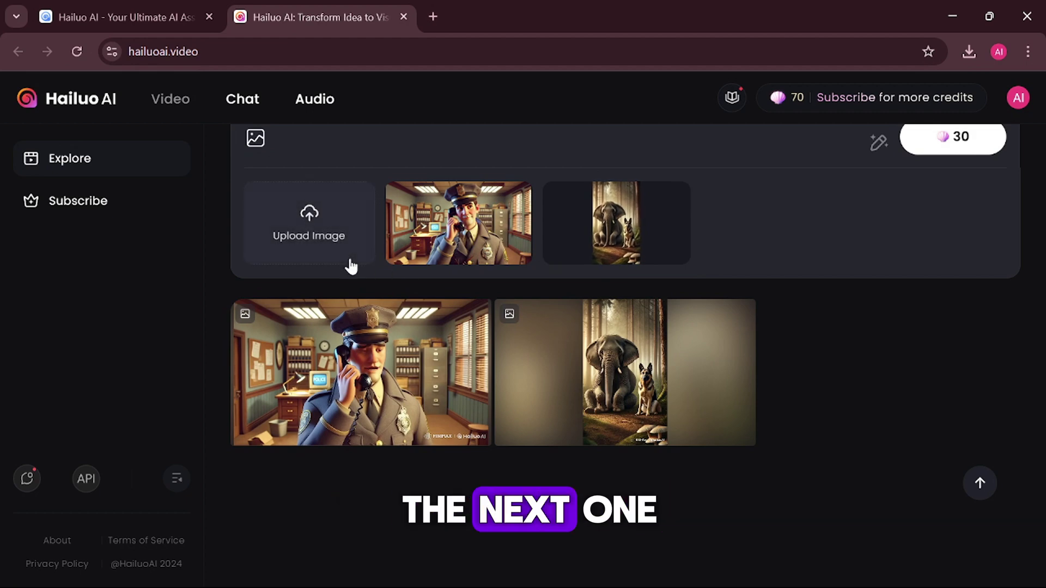
scroll(549, 286, "up", 5)
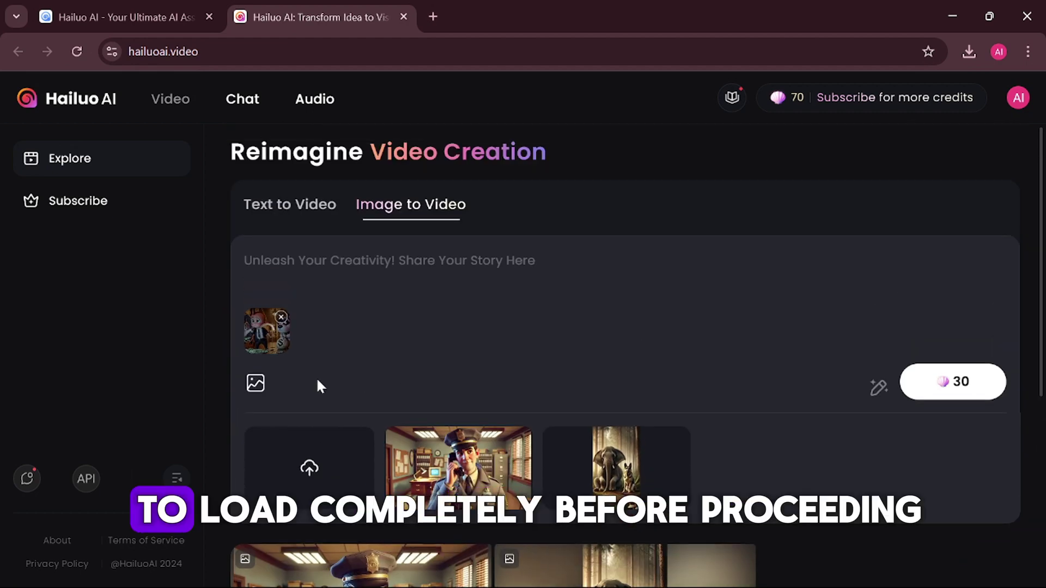
left_click(947, 382)
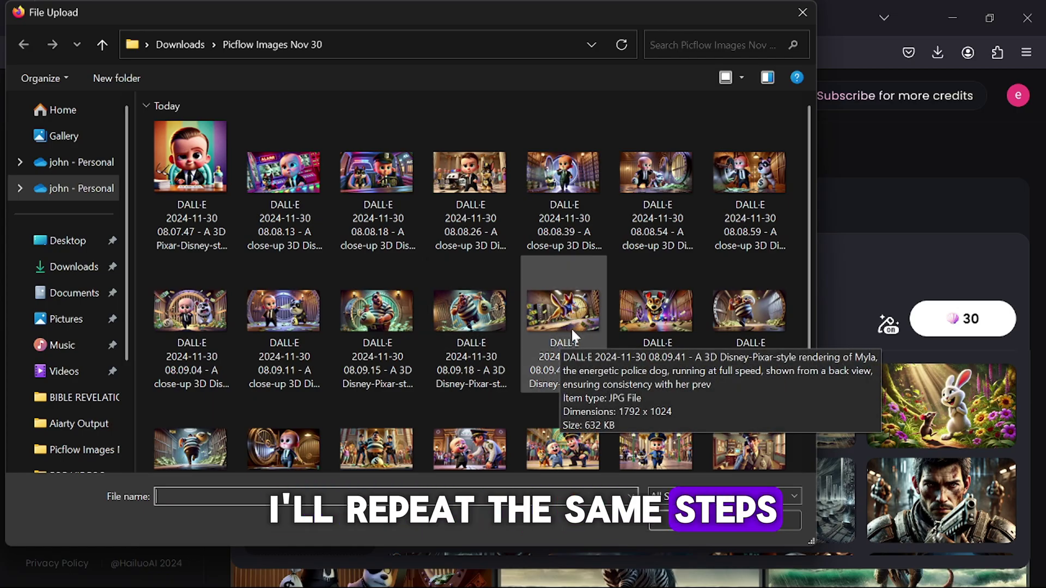
- Upload the 08.09.41 image of Myla running and, in another account, generate a video from the 08.09.04 image of the thief chase
double_click(562, 316)
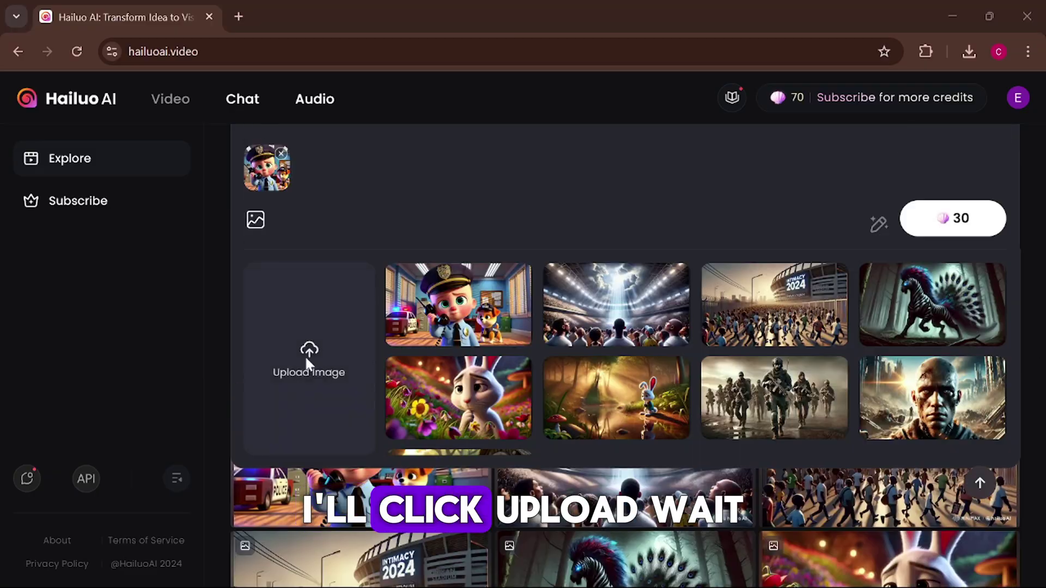
left_click(305, 355)
double_click(705, 200)
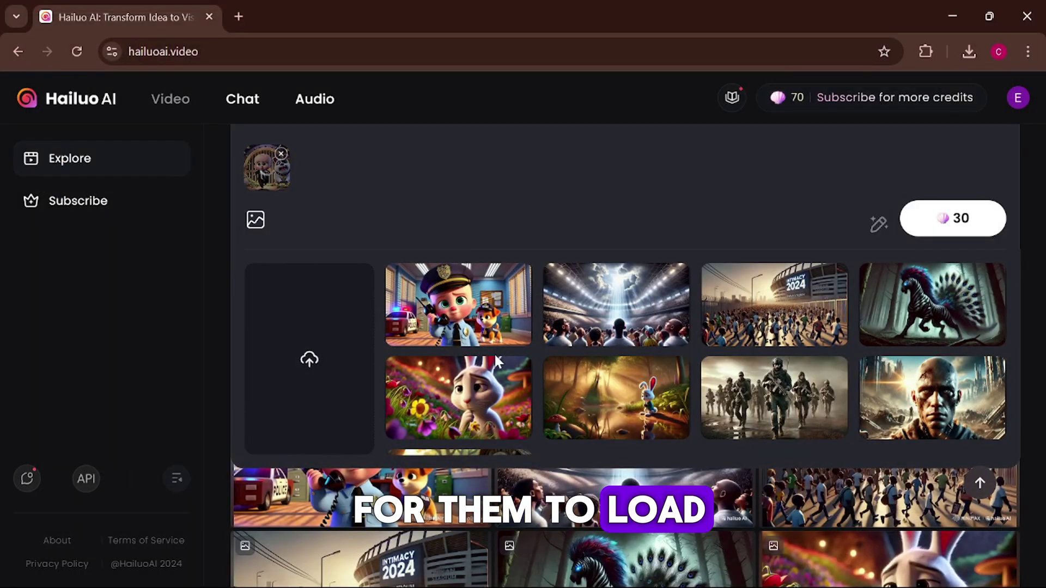
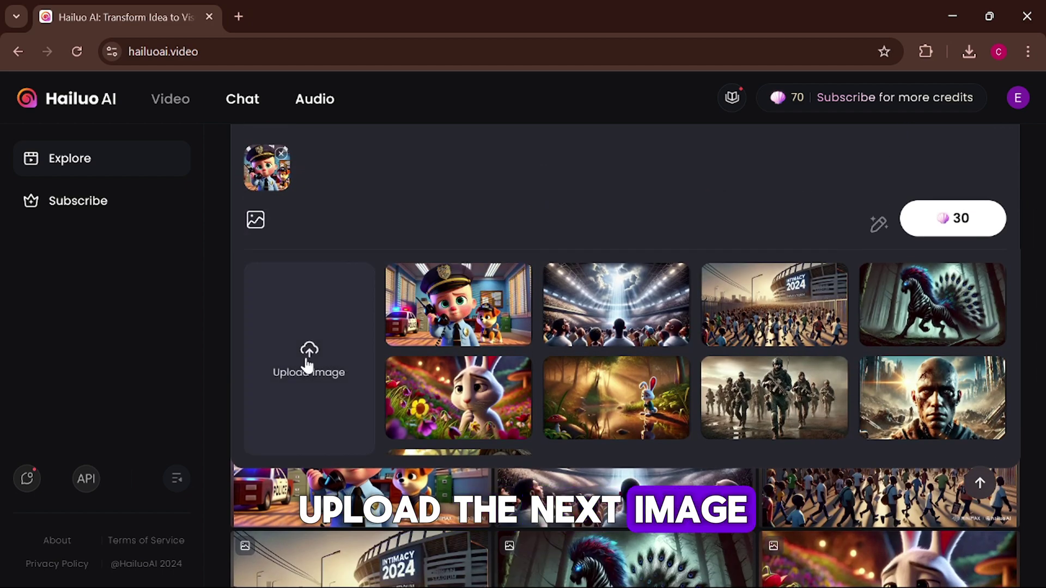
left_click(308, 364)
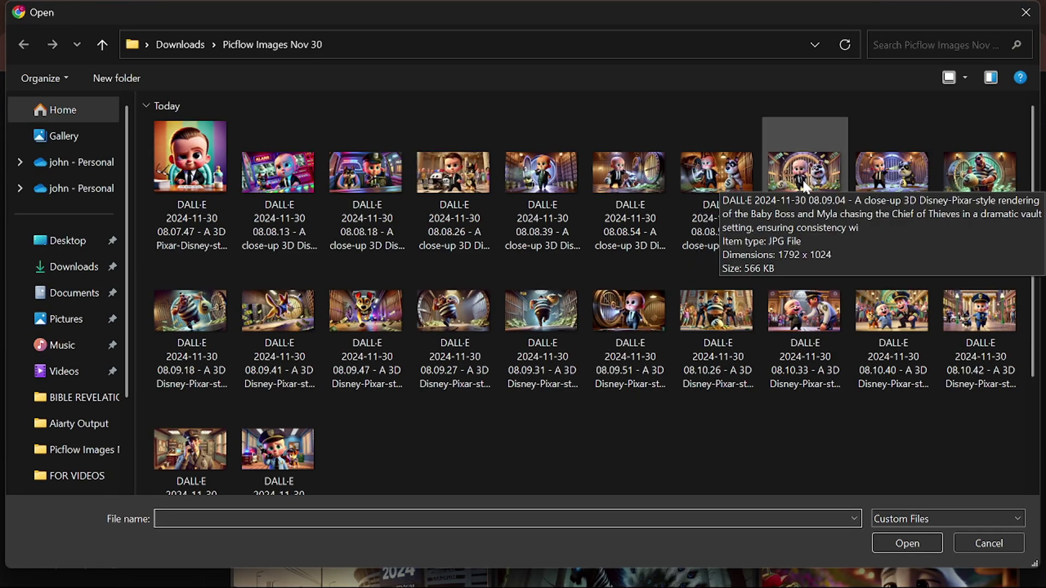
double_click(805, 187)
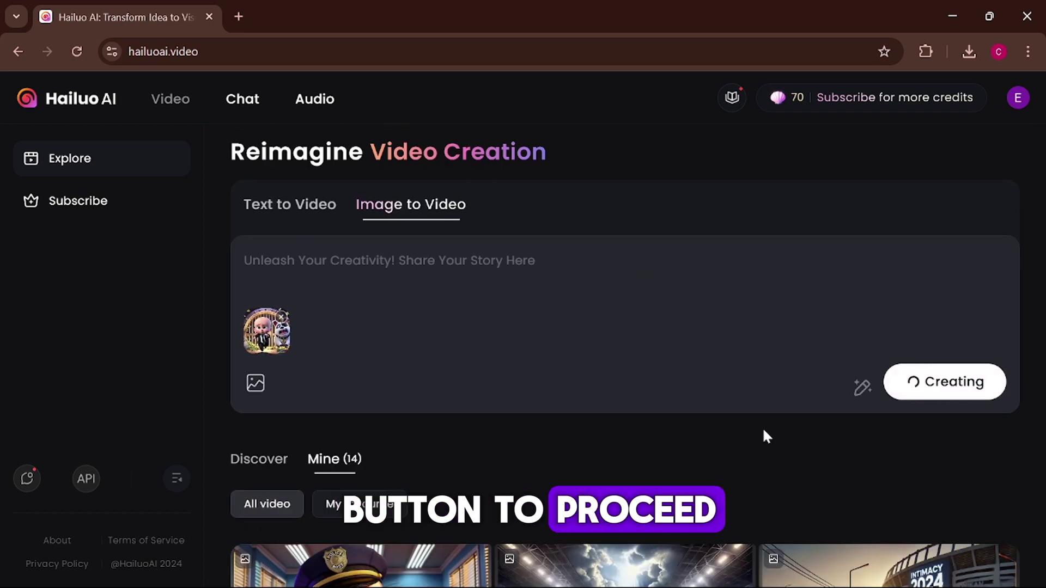
- Switch to another Hailuo AI account and generate a video from the 08.09.11 image of the Baby Boss and Myla cornering the Chief of Thieves
mouse_move(706, 570)
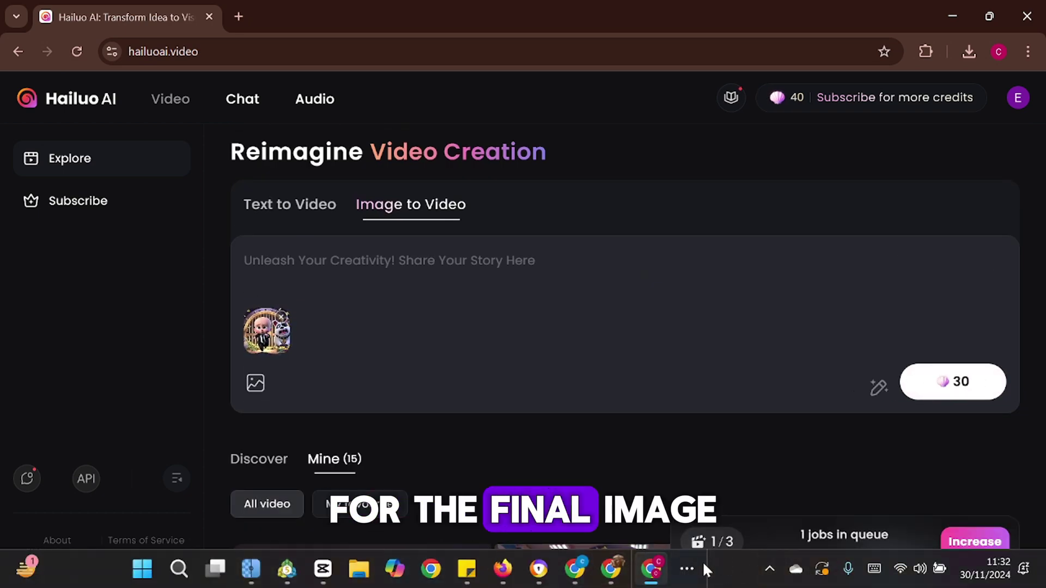
left_click(608, 577)
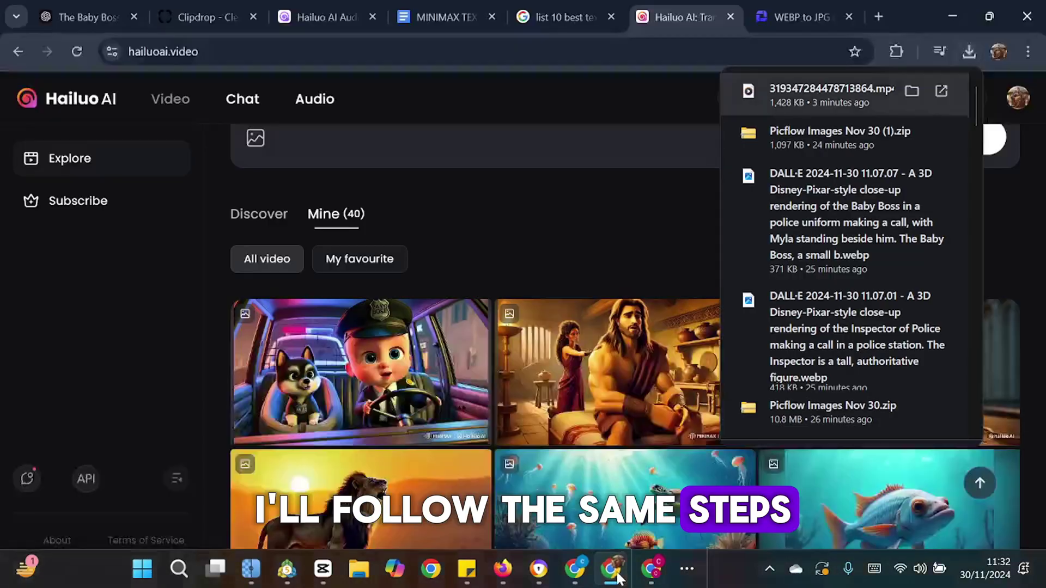
left_click(255, 143)
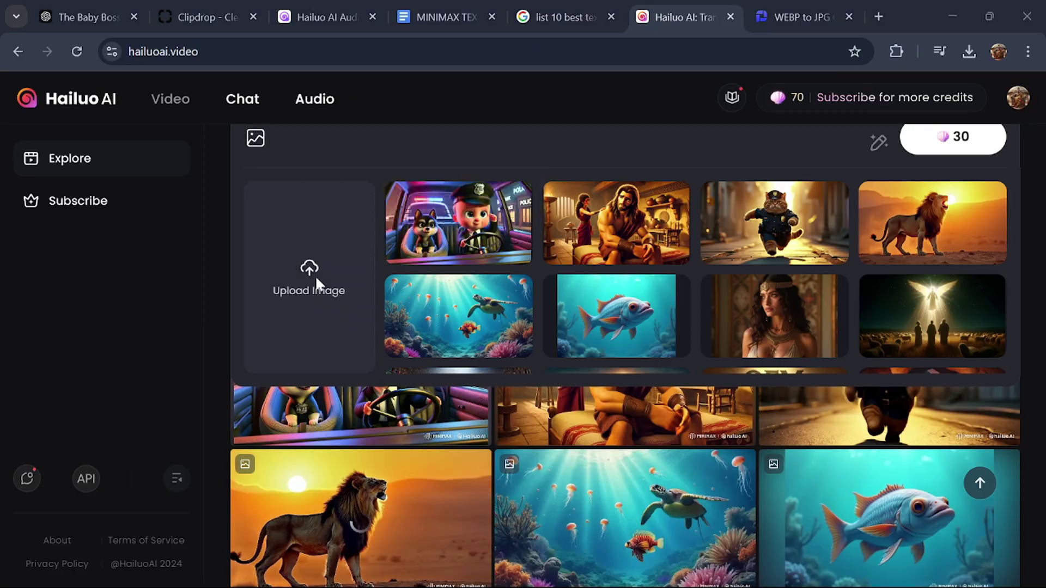
left_click(315, 276)
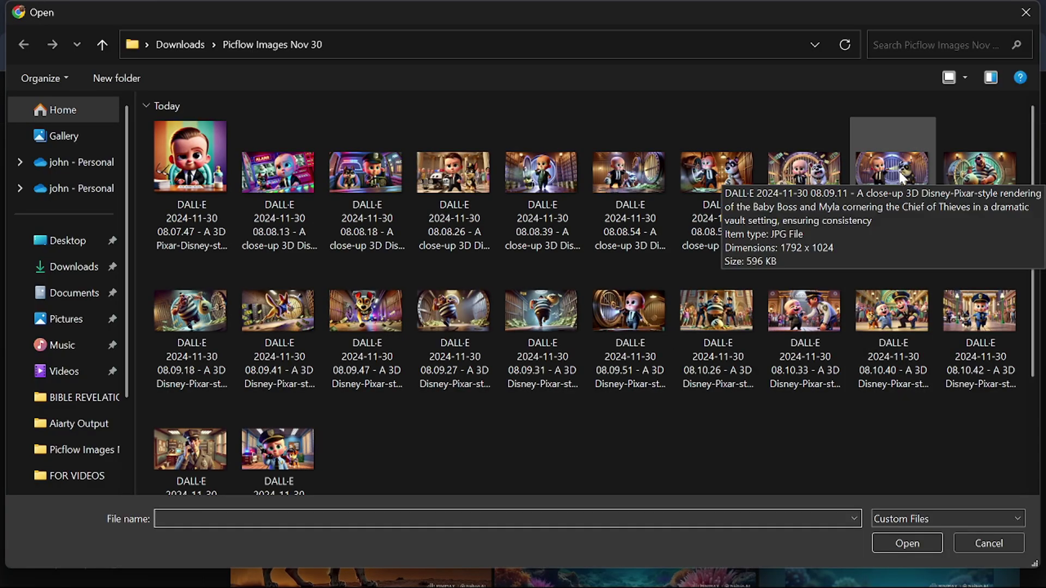
double_click(902, 177)
left_click(961, 382)
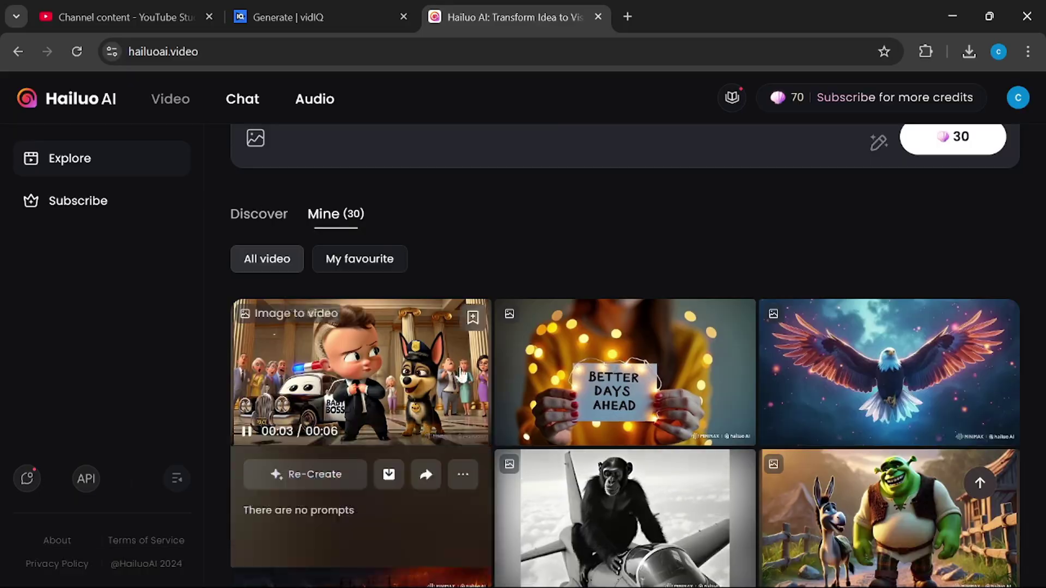
- Upload further story images in the other Hailuo AI accounts, including DALL-E 2024-11-30 08.09.47 from Picflow Images Nov 30
left_click(255, 138)
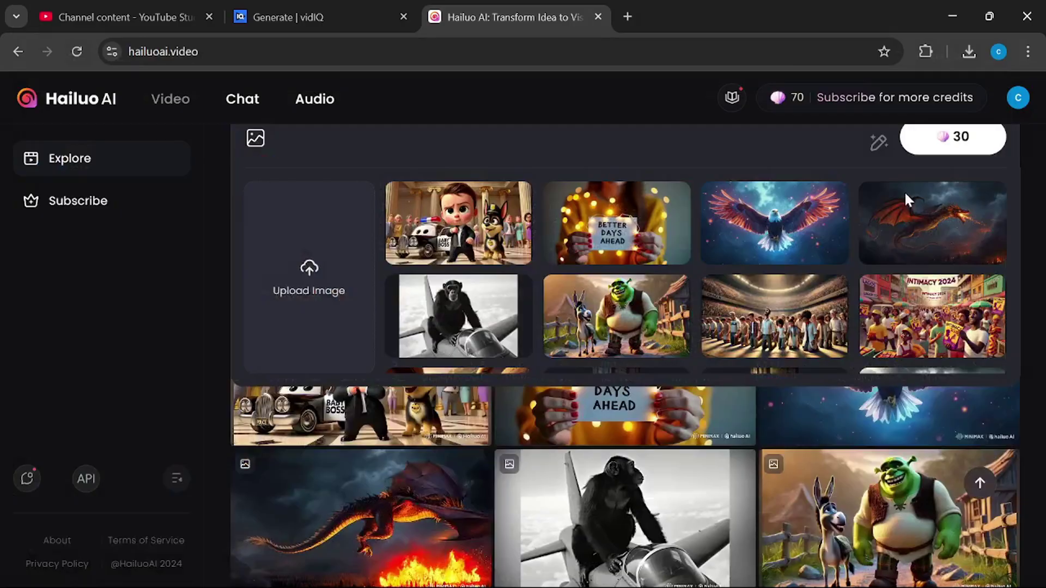
left_click(907, 199)
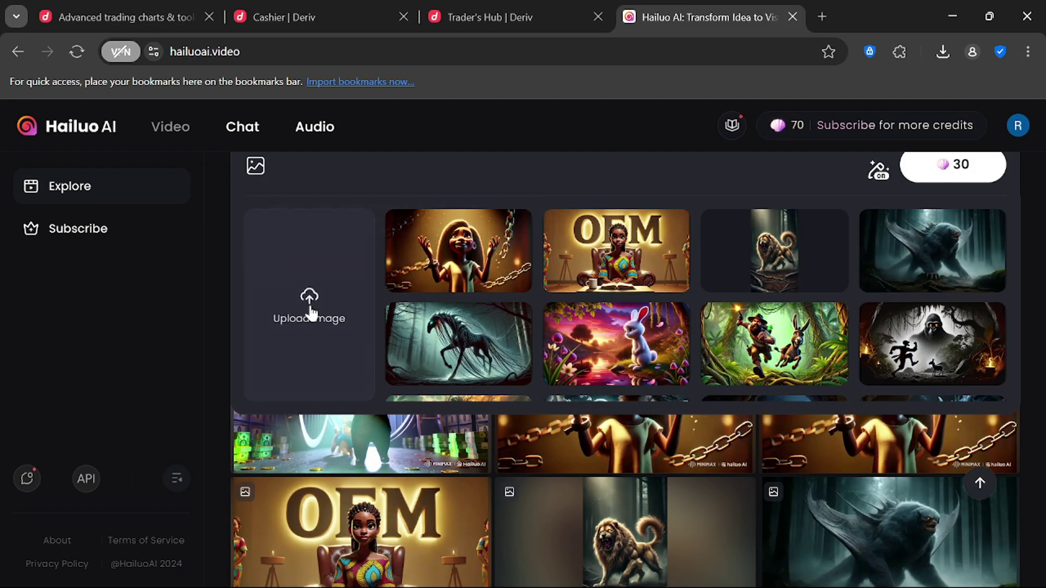
left_click(309, 305)
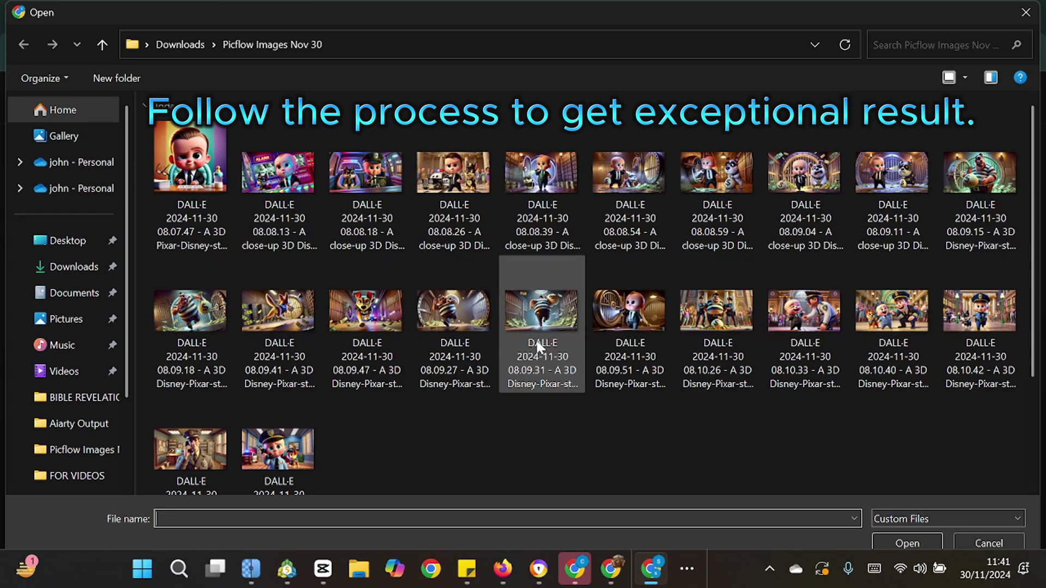
double_click(365, 323)
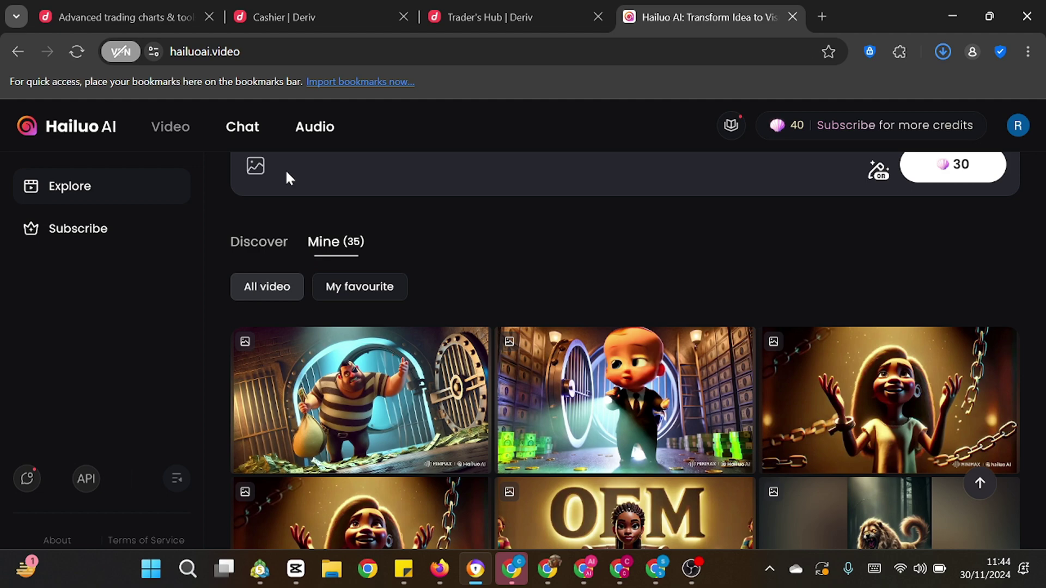
- Upload the image of the Baby Boss by the vault and generate a video with the prompt "he is talking as they walk forward"
left_click(254, 167)
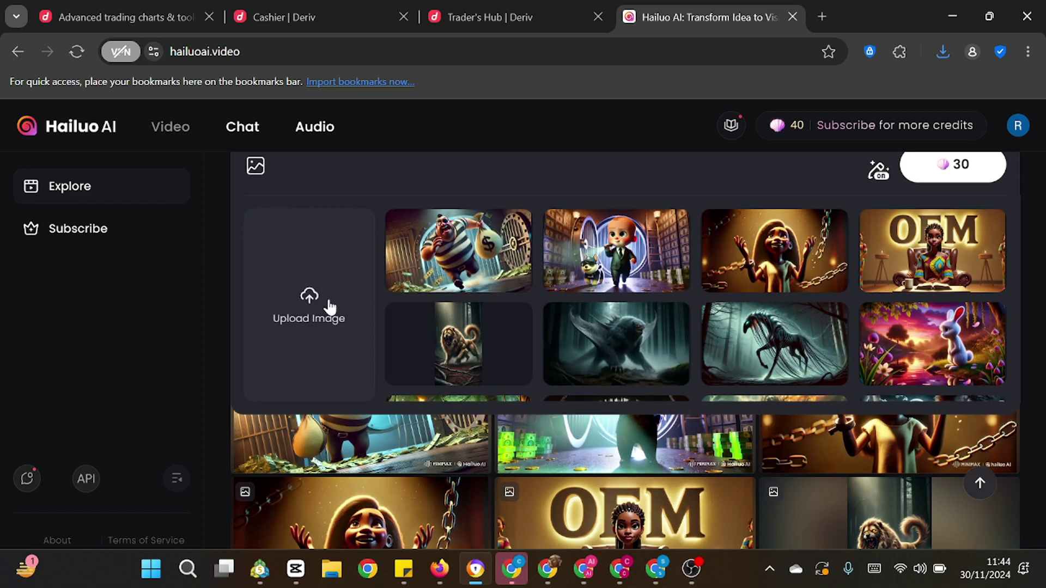
left_click(329, 306)
double_click(558, 361)
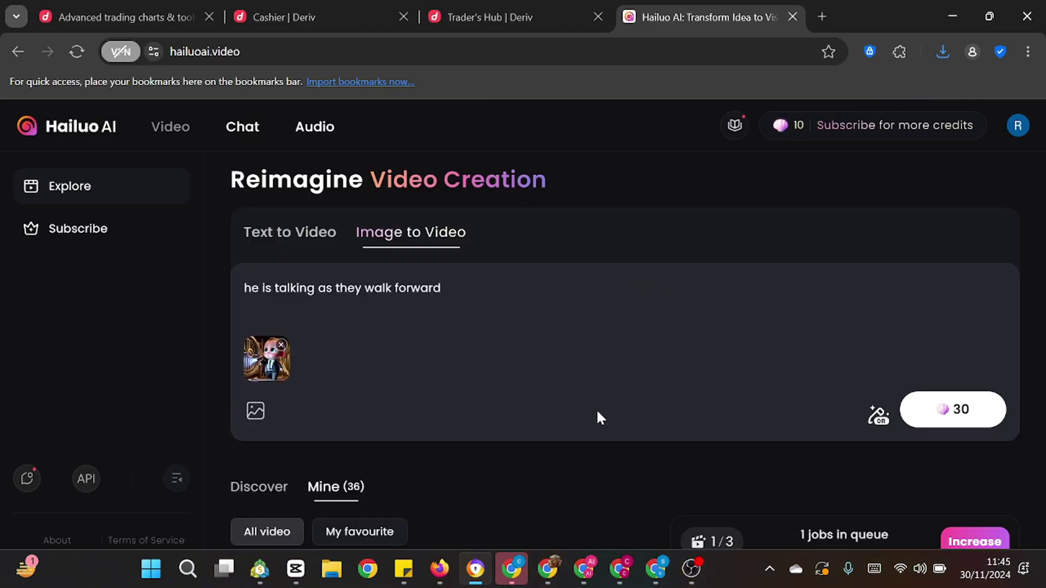
left_click(439, 569)
scroll(417, 357, "down", 5)
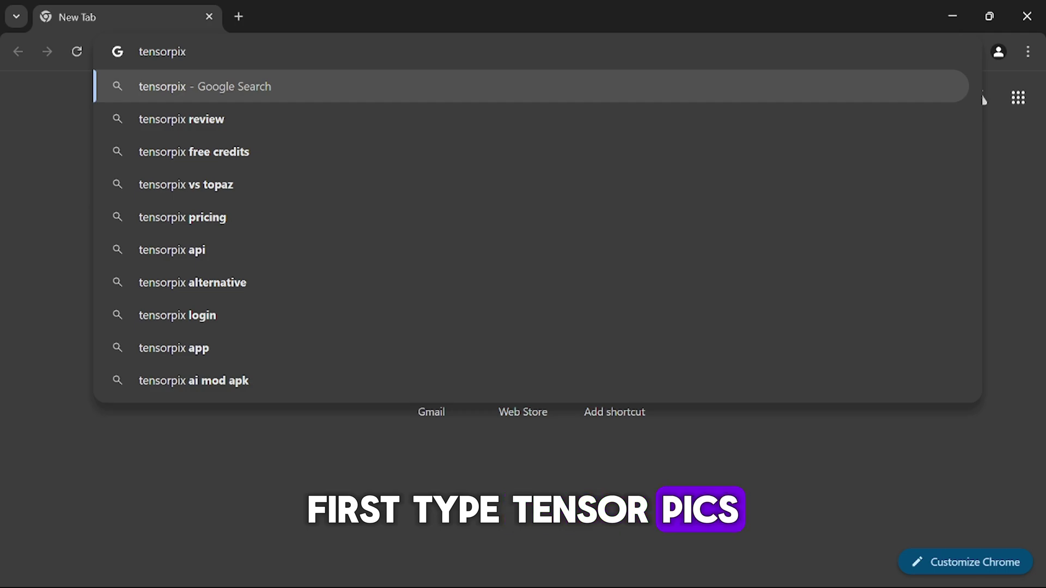
key("Return")
left_click(271, 250)
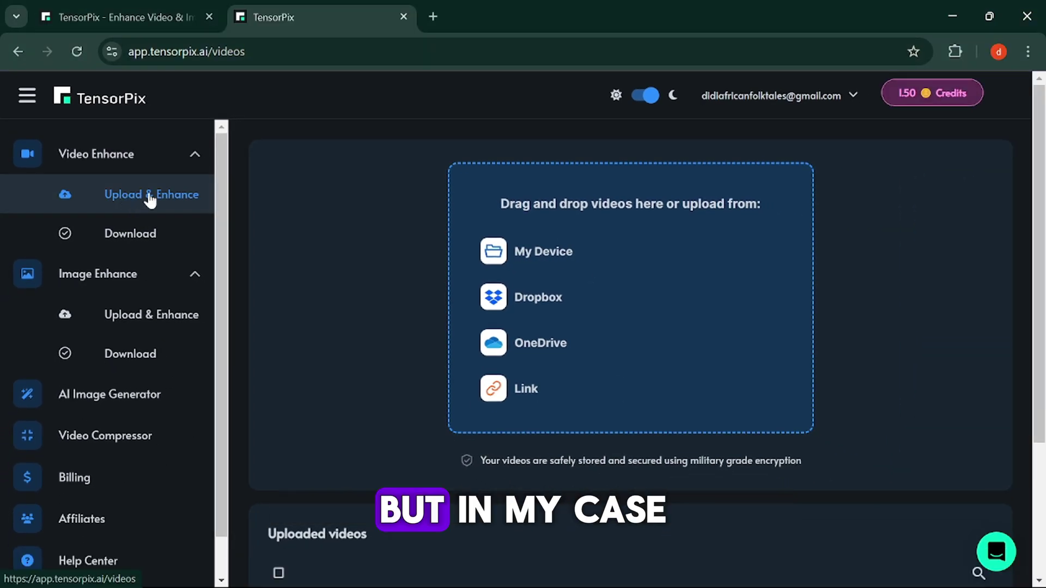
left_click(542, 250)
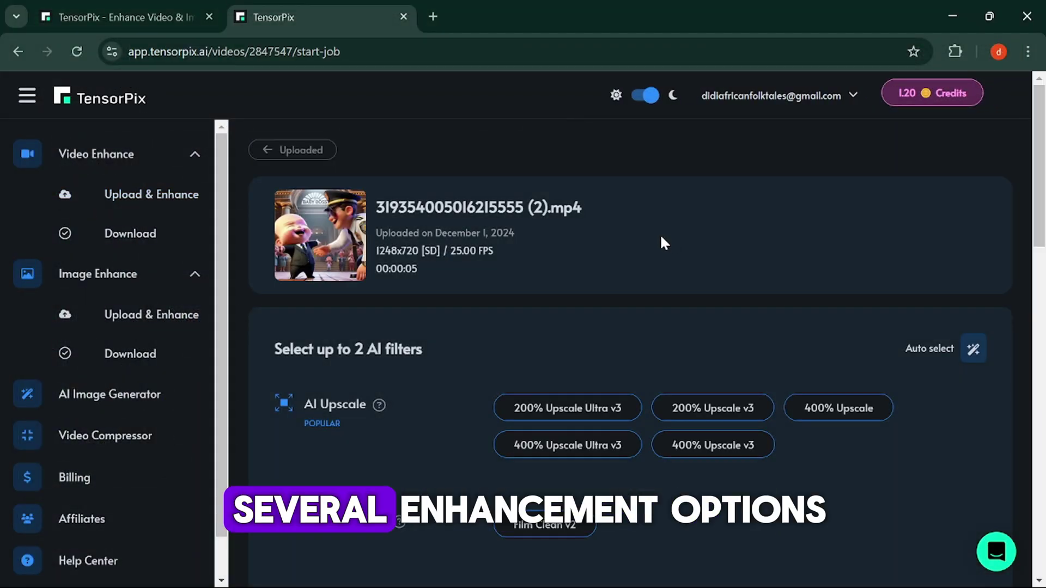
- Select the AI filters 400% Upscale v3 and Noise Reduction v3 for the uploaded video and start its enhancement
scroll(698, 299, "down", 3)
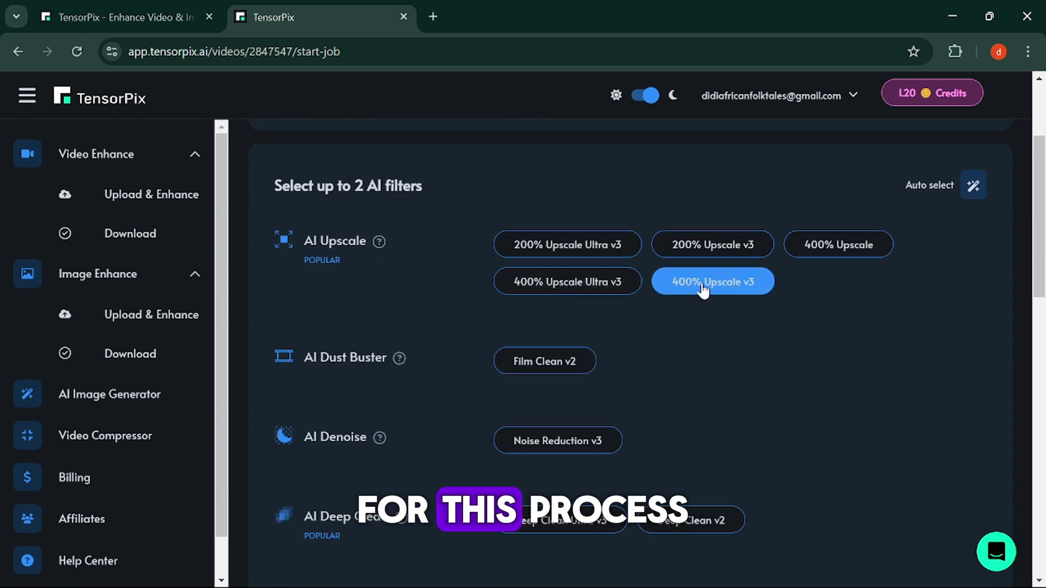
scroll(605, 316, "down", 3)
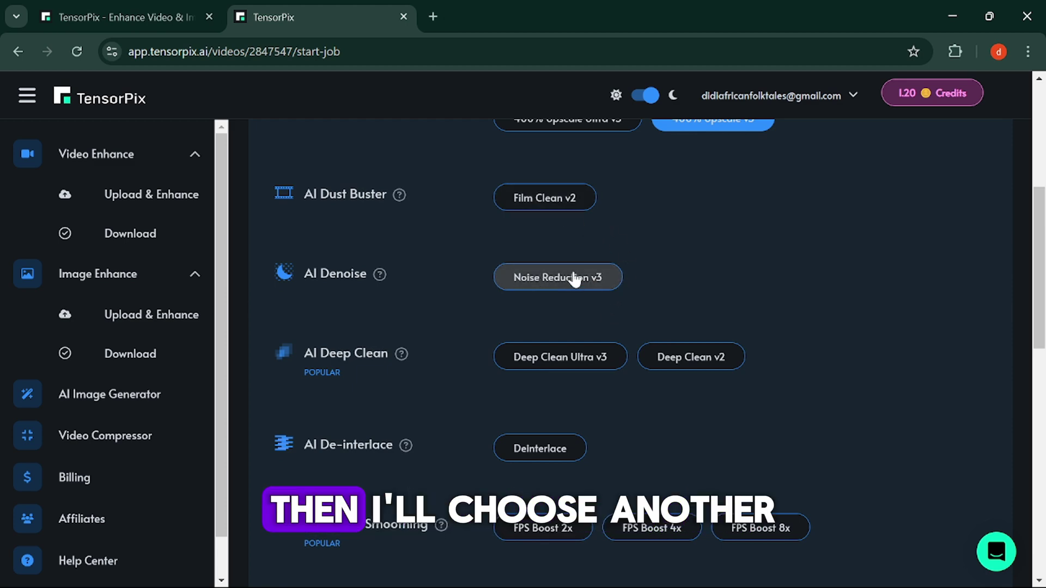
scroll(608, 276, "up", 2)
scroll(649, 242, "down", 14)
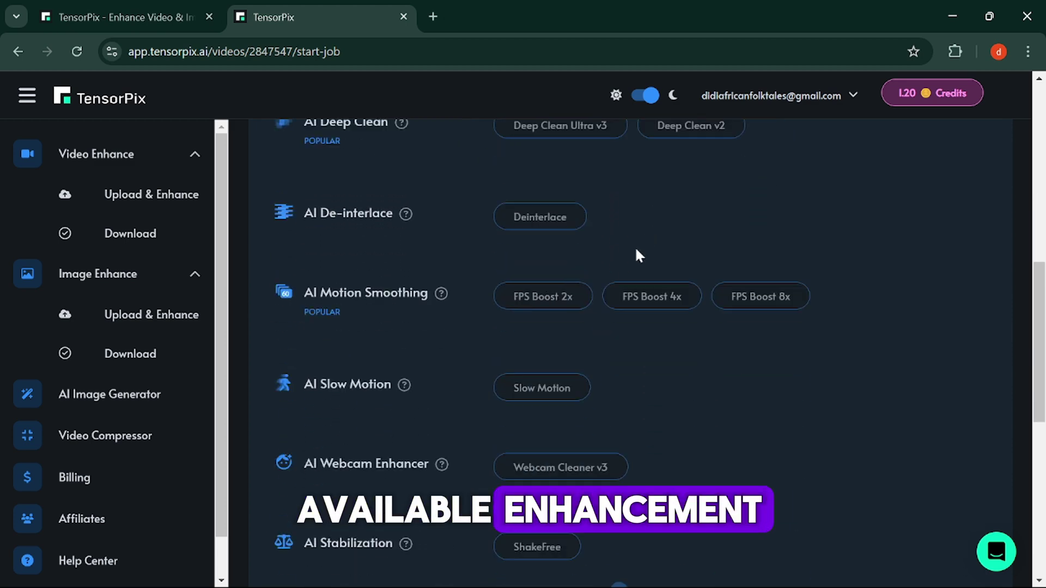
scroll(600, 236, "up", 12)
scroll(603, 246, "down", 9)
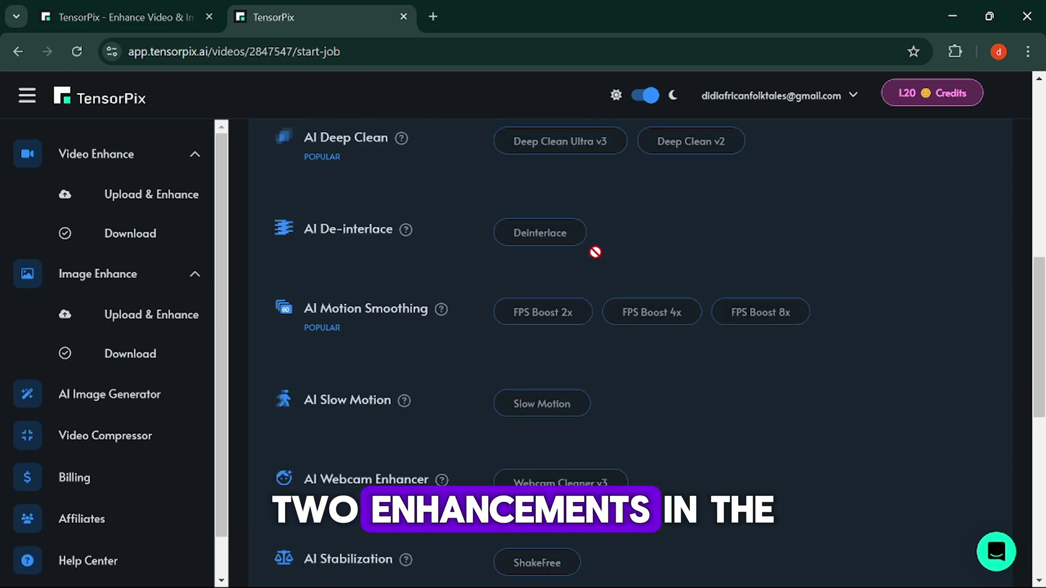
scroll(579, 244, "up", 5)
scroll(578, 237, "up", 5)
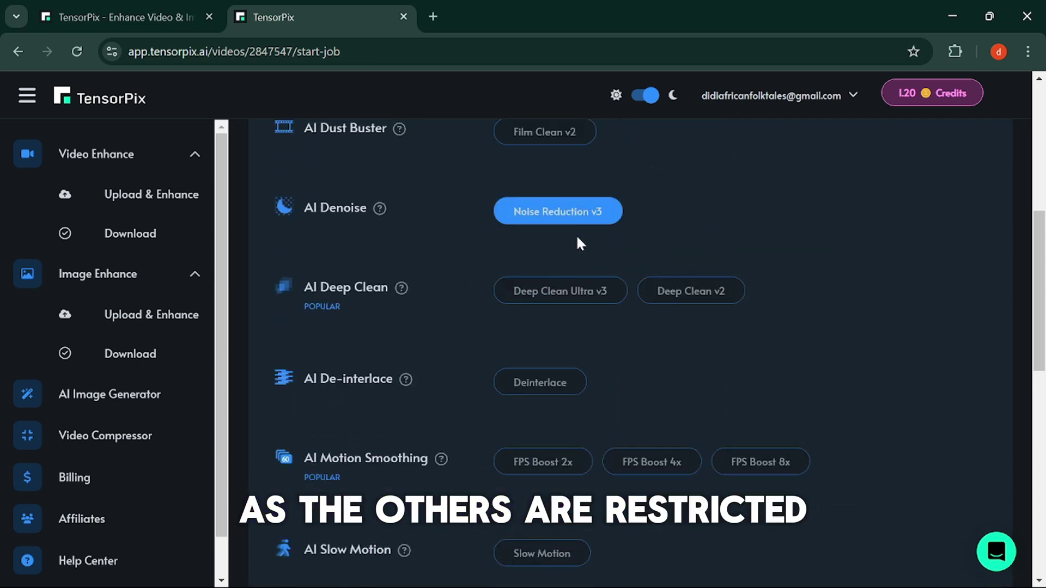
scroll(579, 242, "down", 10)
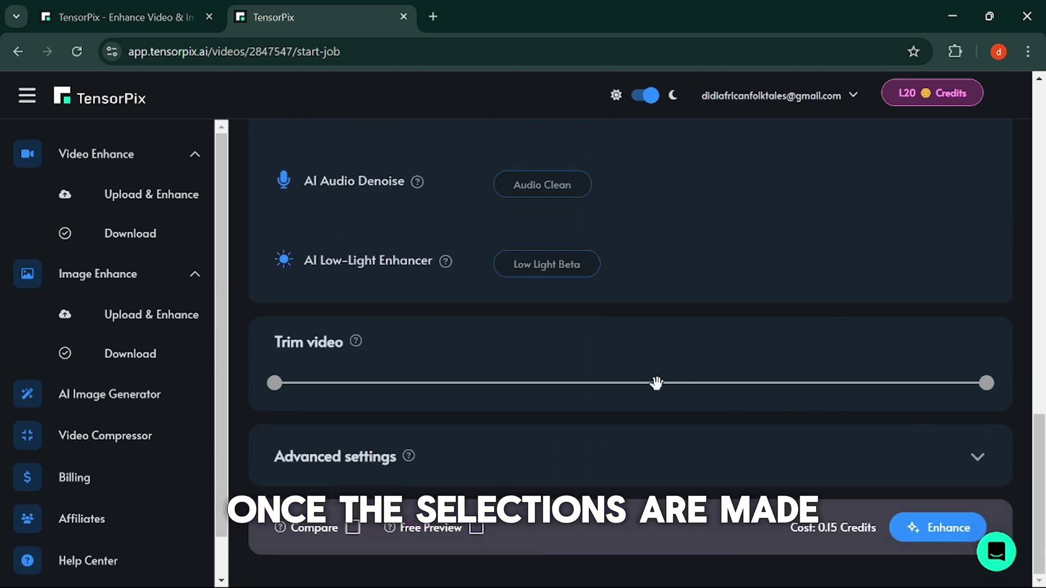
left_click(918, 531)
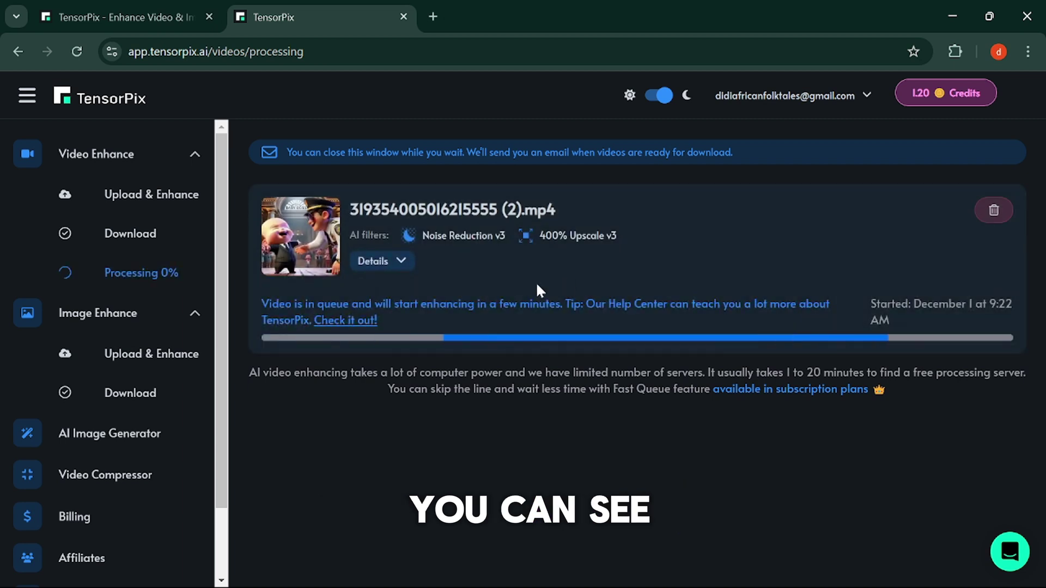